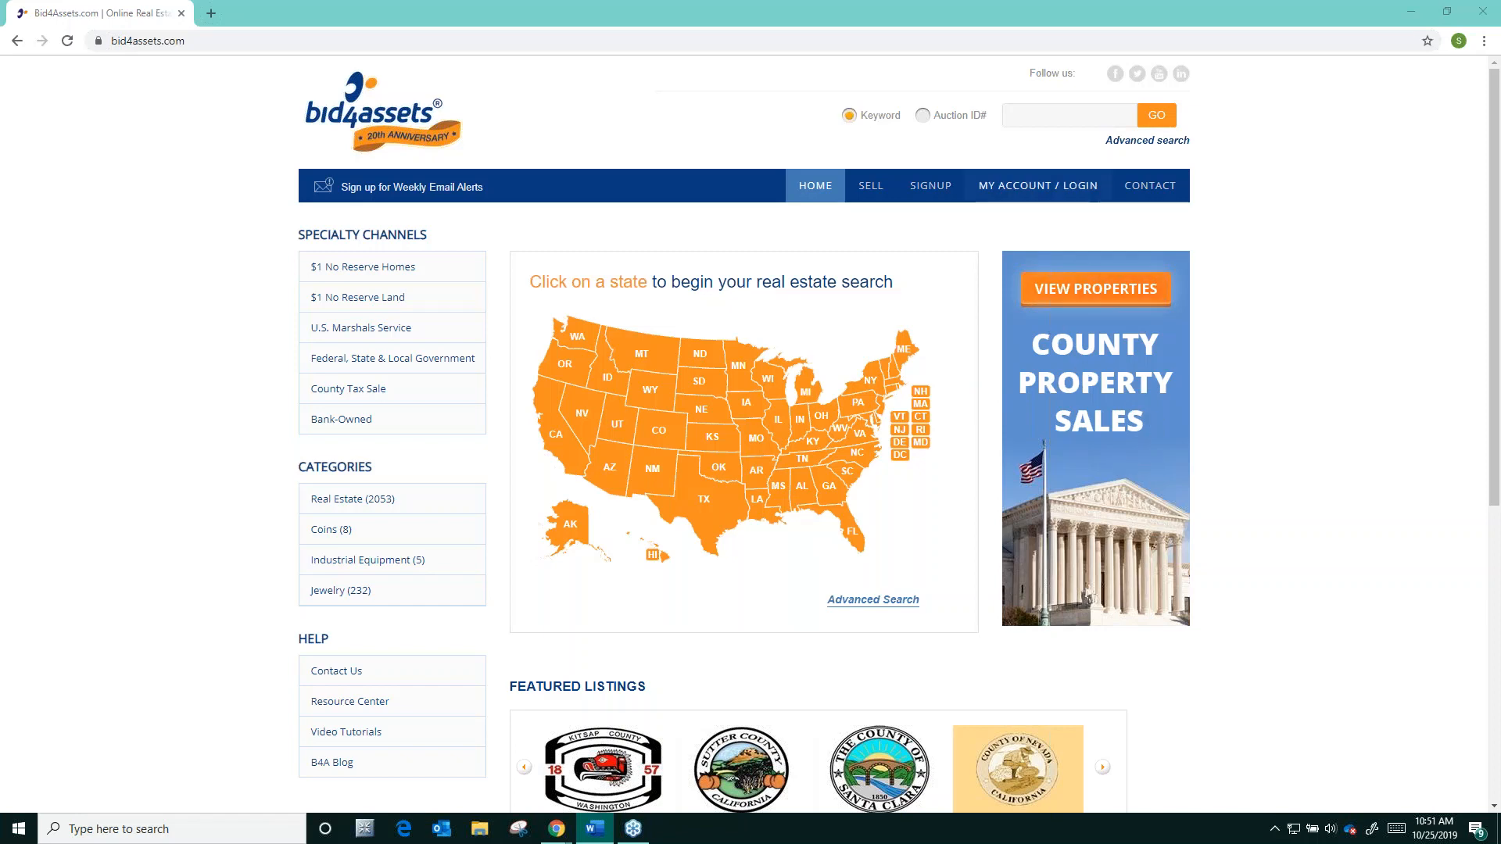
# Log in to the account with the saved credentials and start a new B4A Asset Hound rule.
pyautogui.click(989, 196)
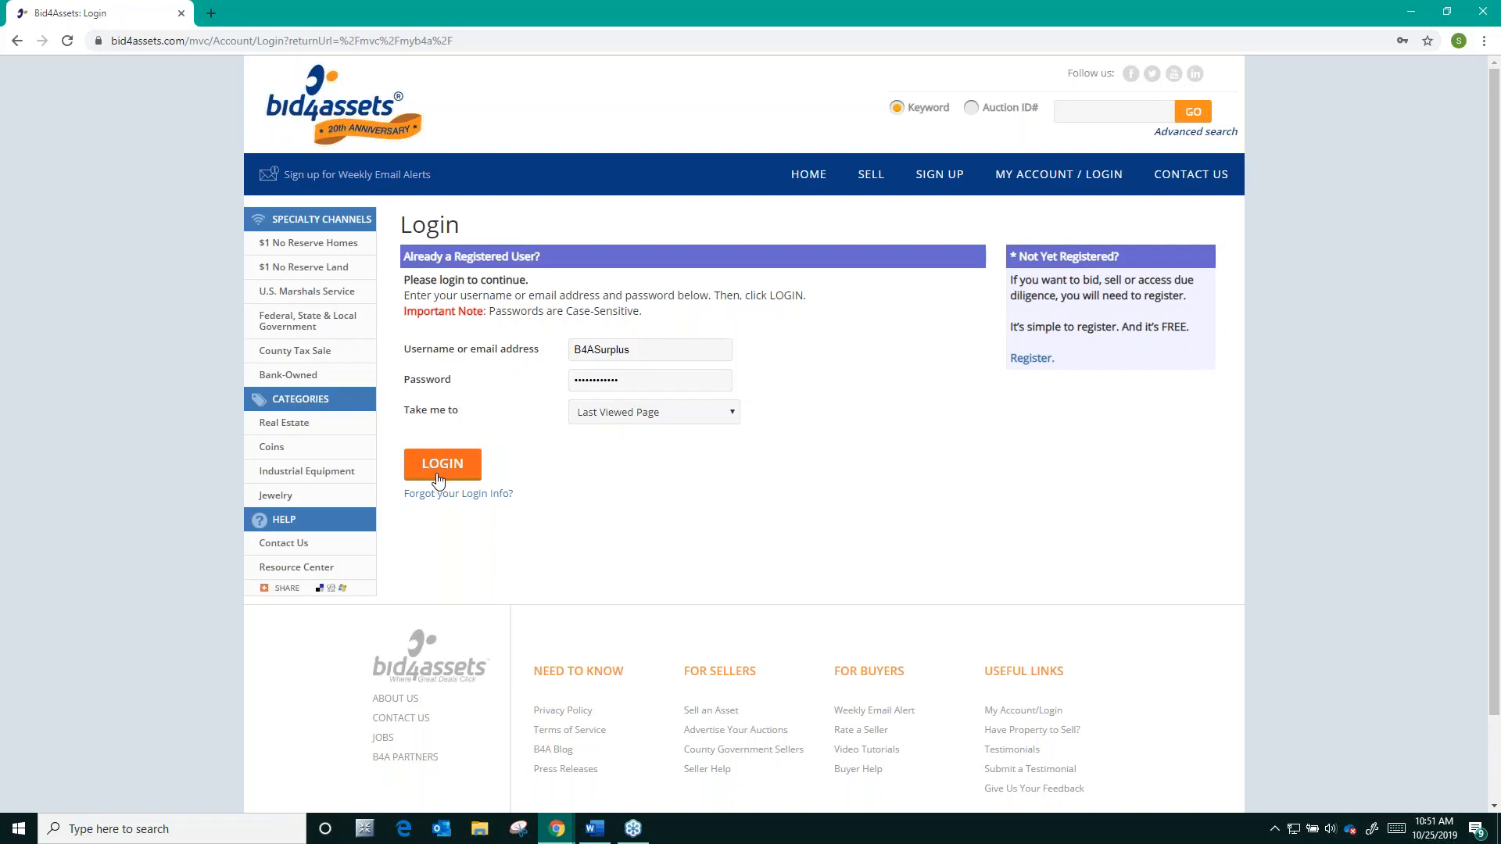
pyautogui.click(439, 480)
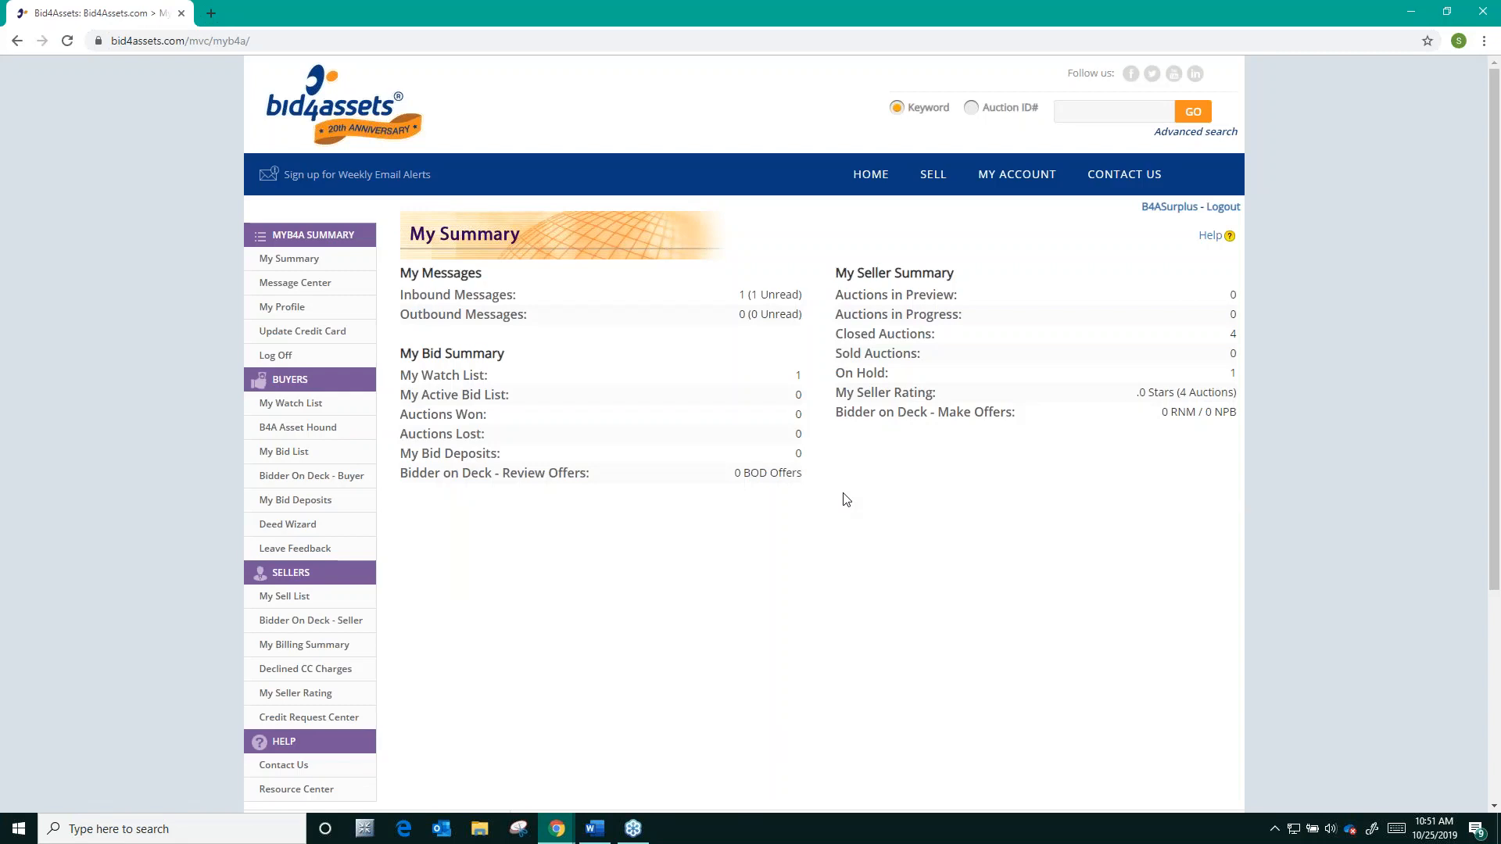
pyautogui.click(307, 436)
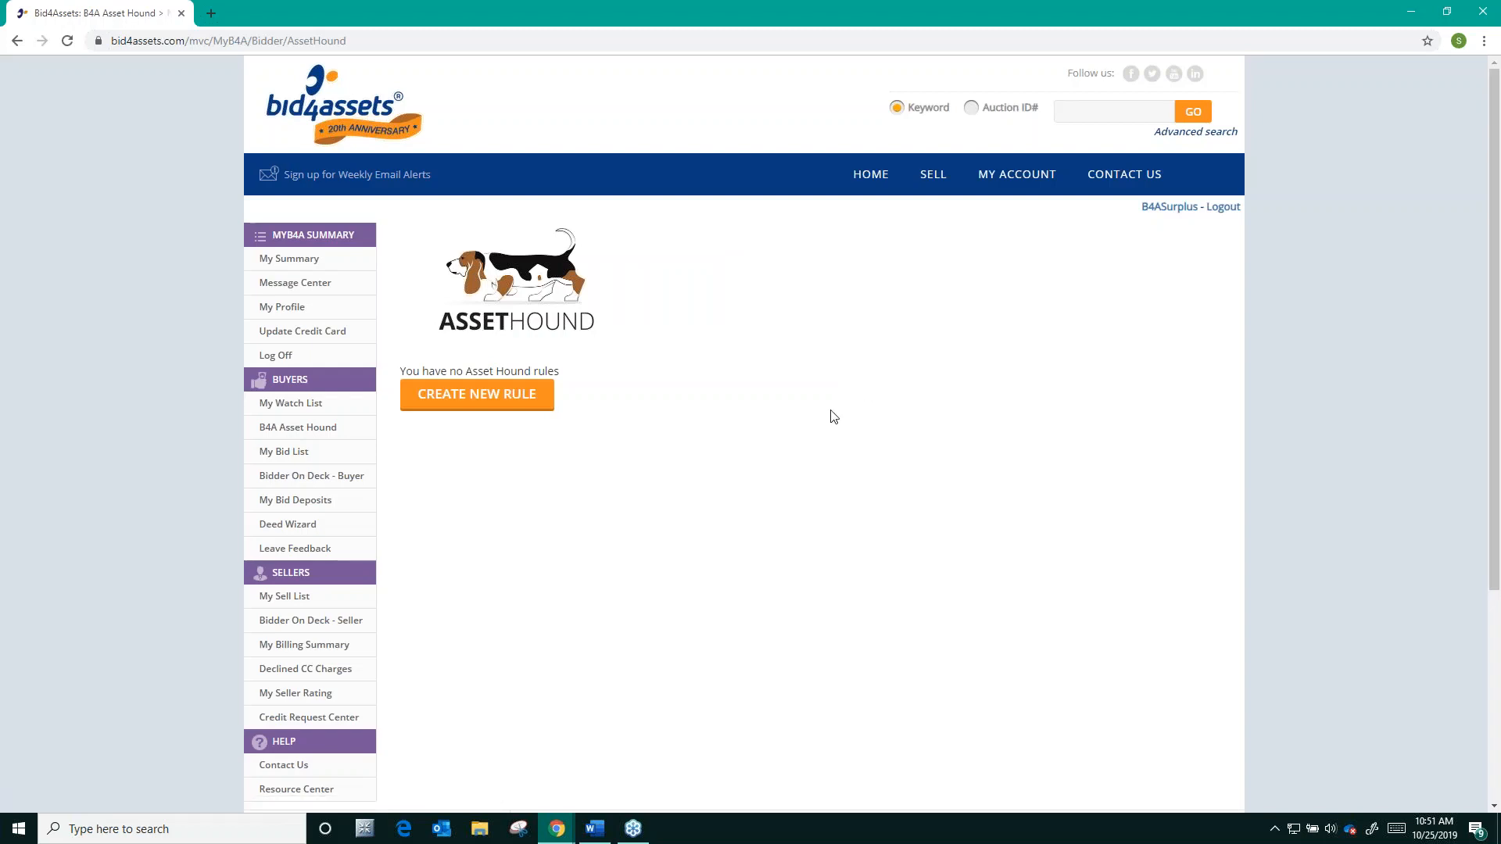
pyautogui.click(445, 398)
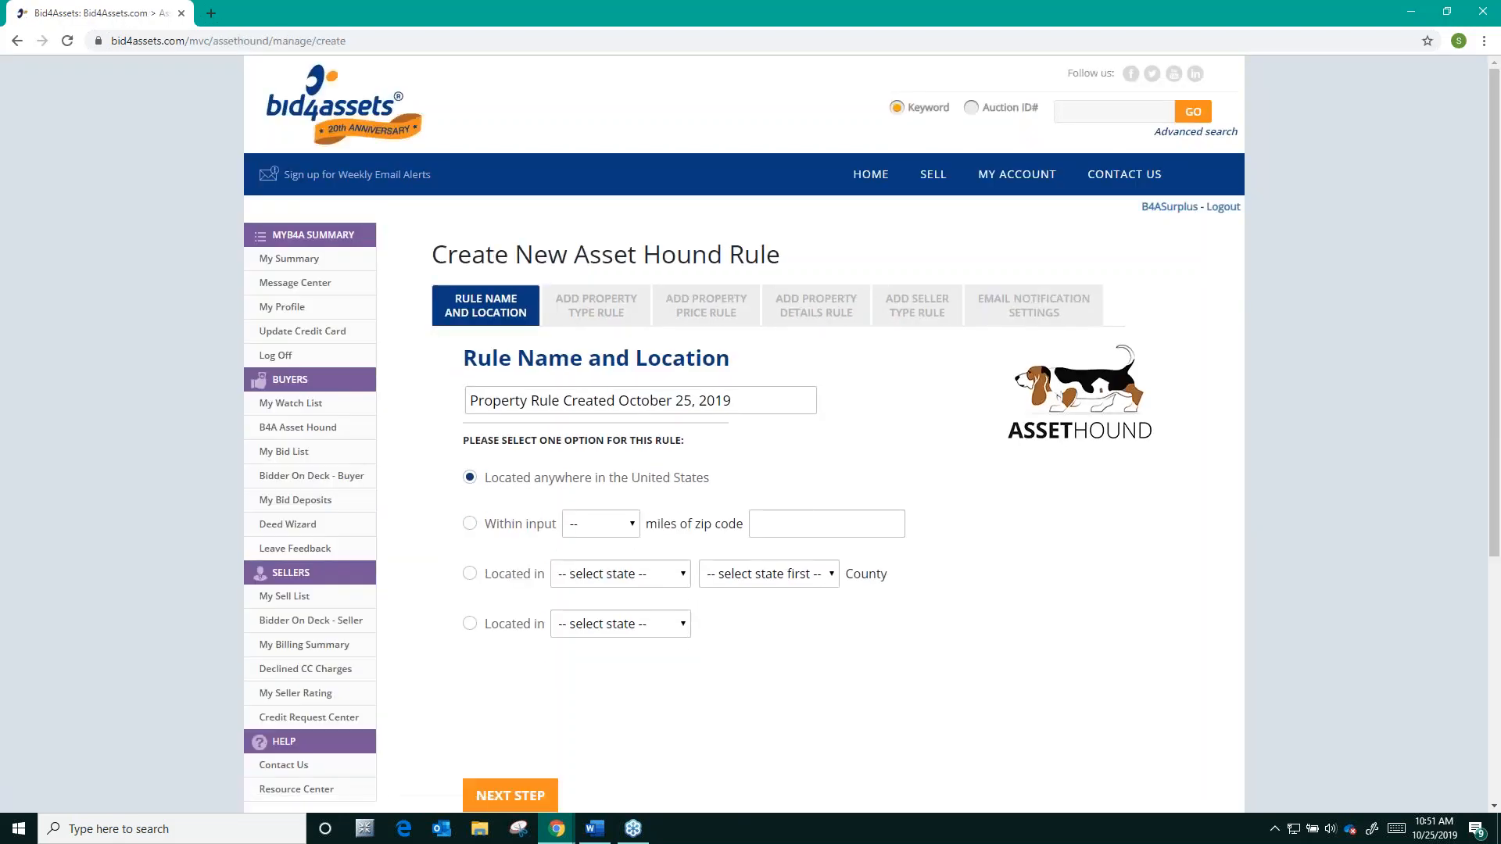
# Name the new rule "Ohio Residential Properties".
pyautogui.tripleClick(584, 408)
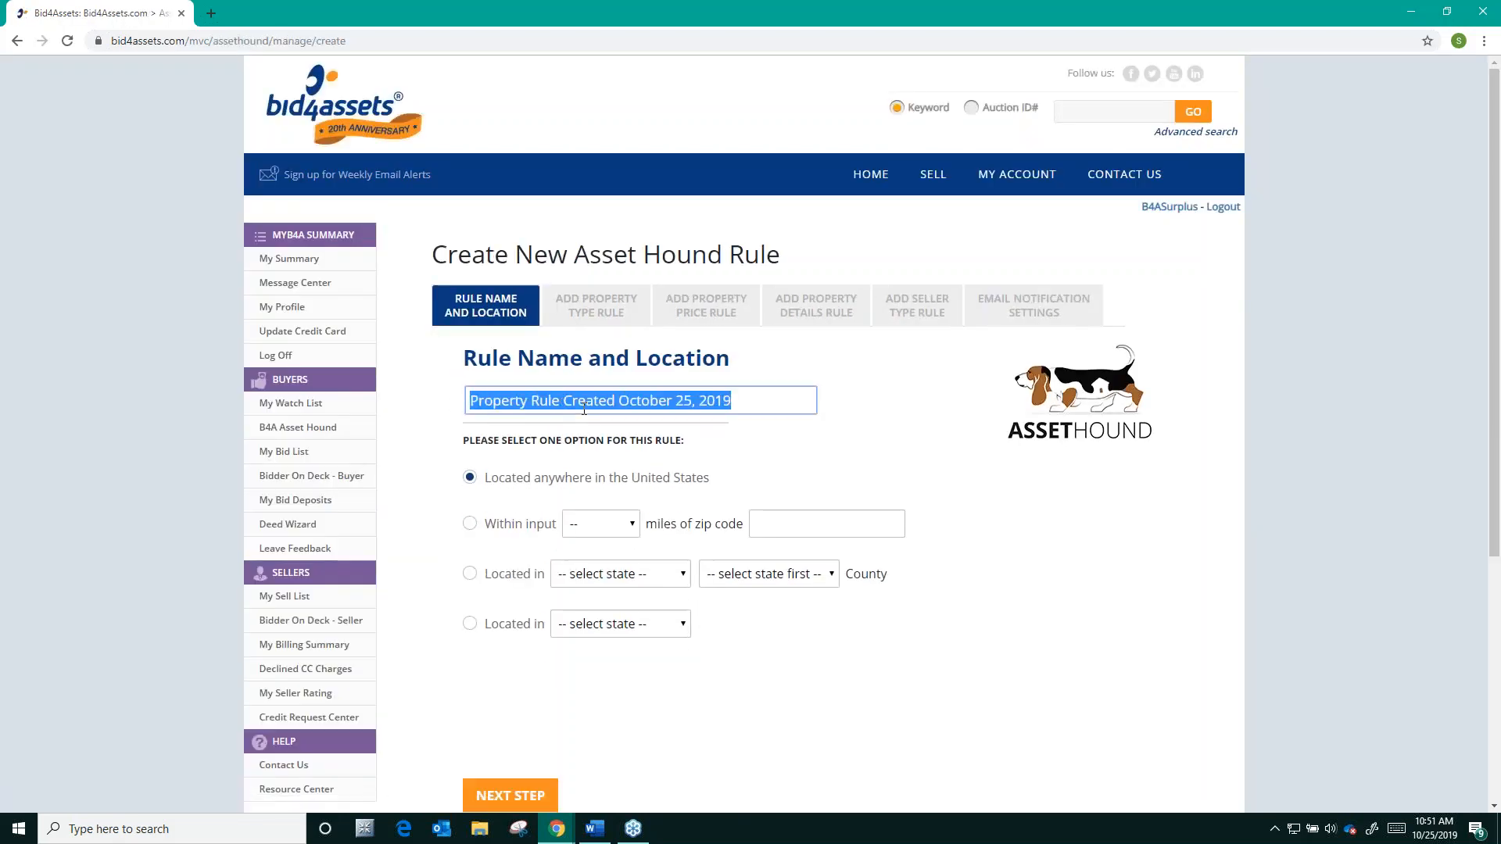
pyautogui.press('BackSpace')
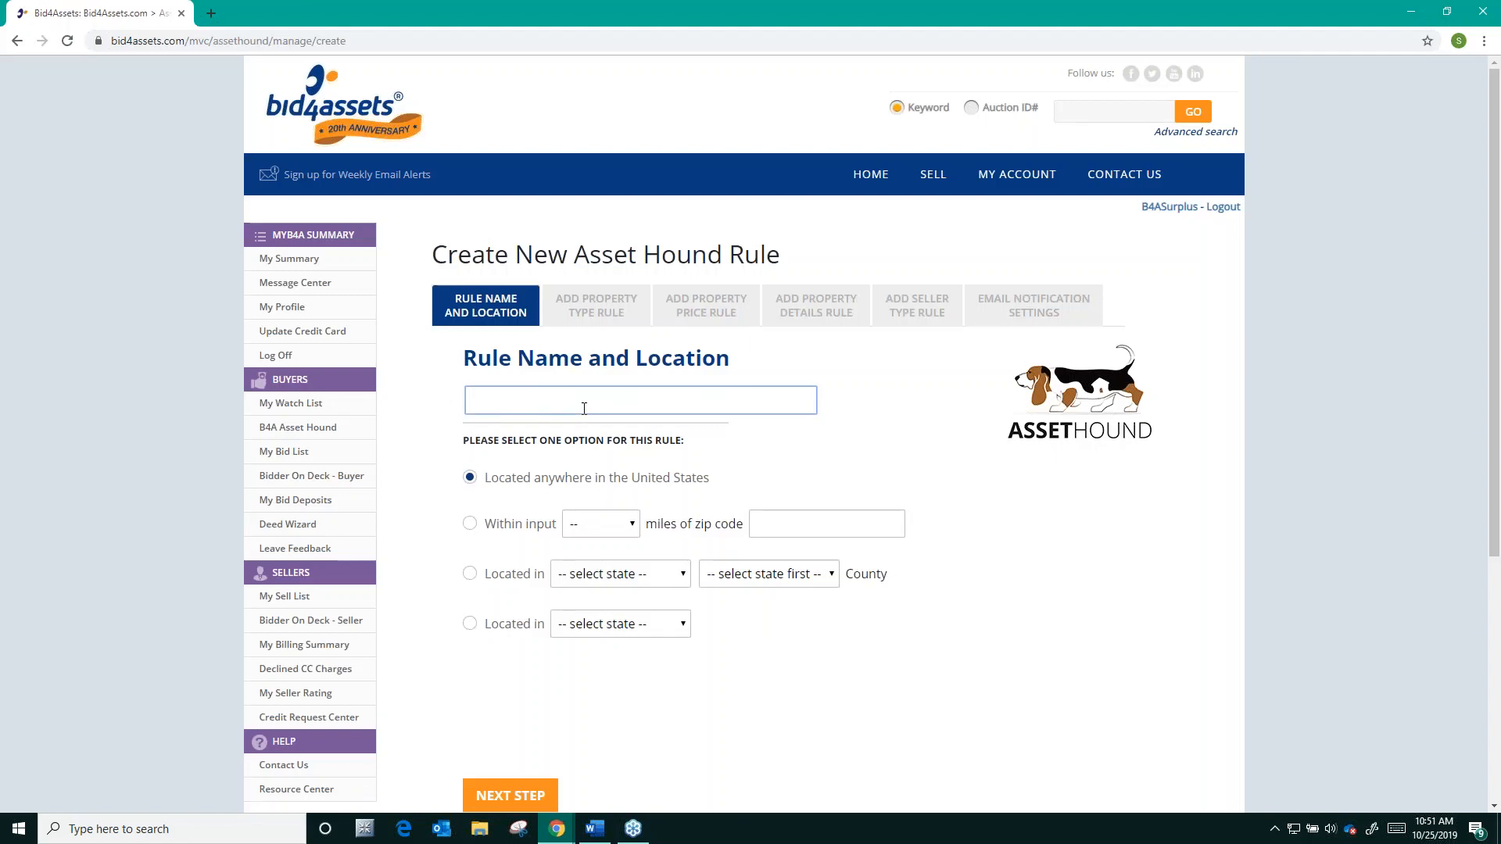
pyautogui.write('Ohio Residential Properties')
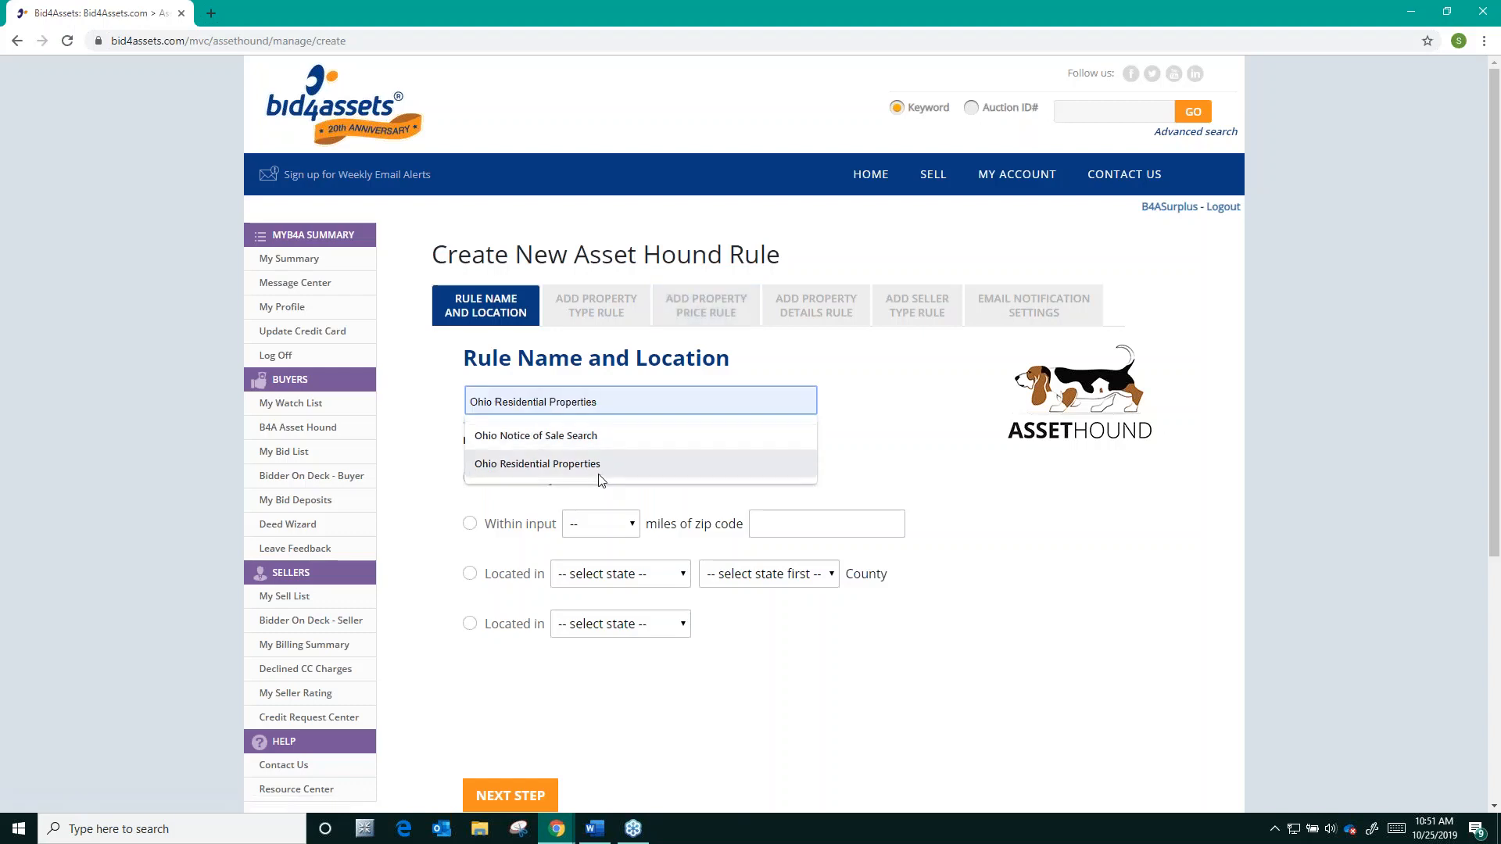
pyautogui.click(596, 467)
pyautogui.click(756, 435)
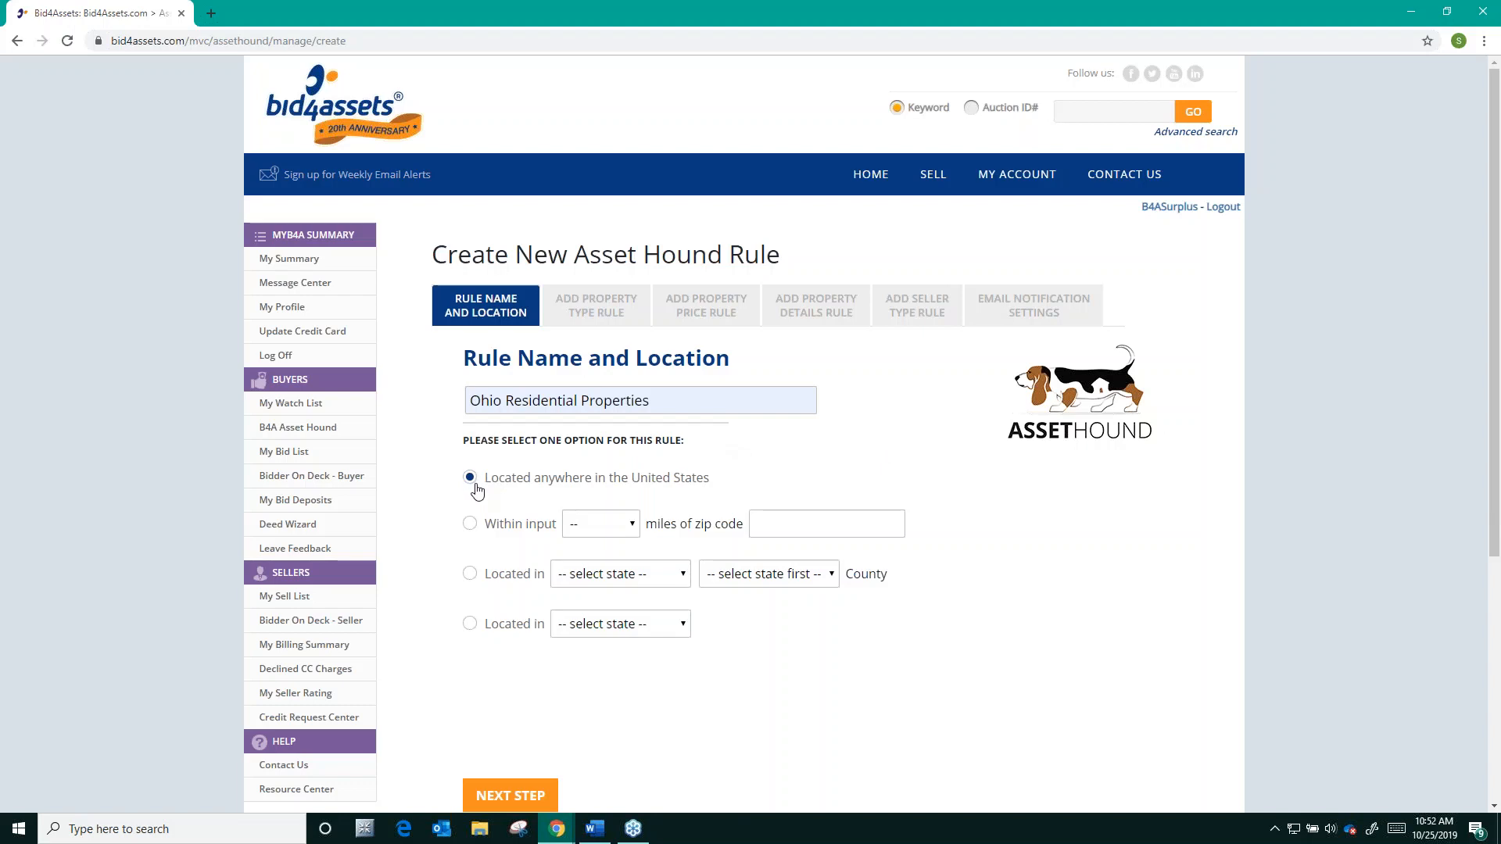
# Restrict the rule's location to the whole state of Ohio (OH).
pyautogui.click(471, 523)
pyautogui.click(470, 575)
pyautogui.click(469, 624)
pyautogui.click(633, 624)
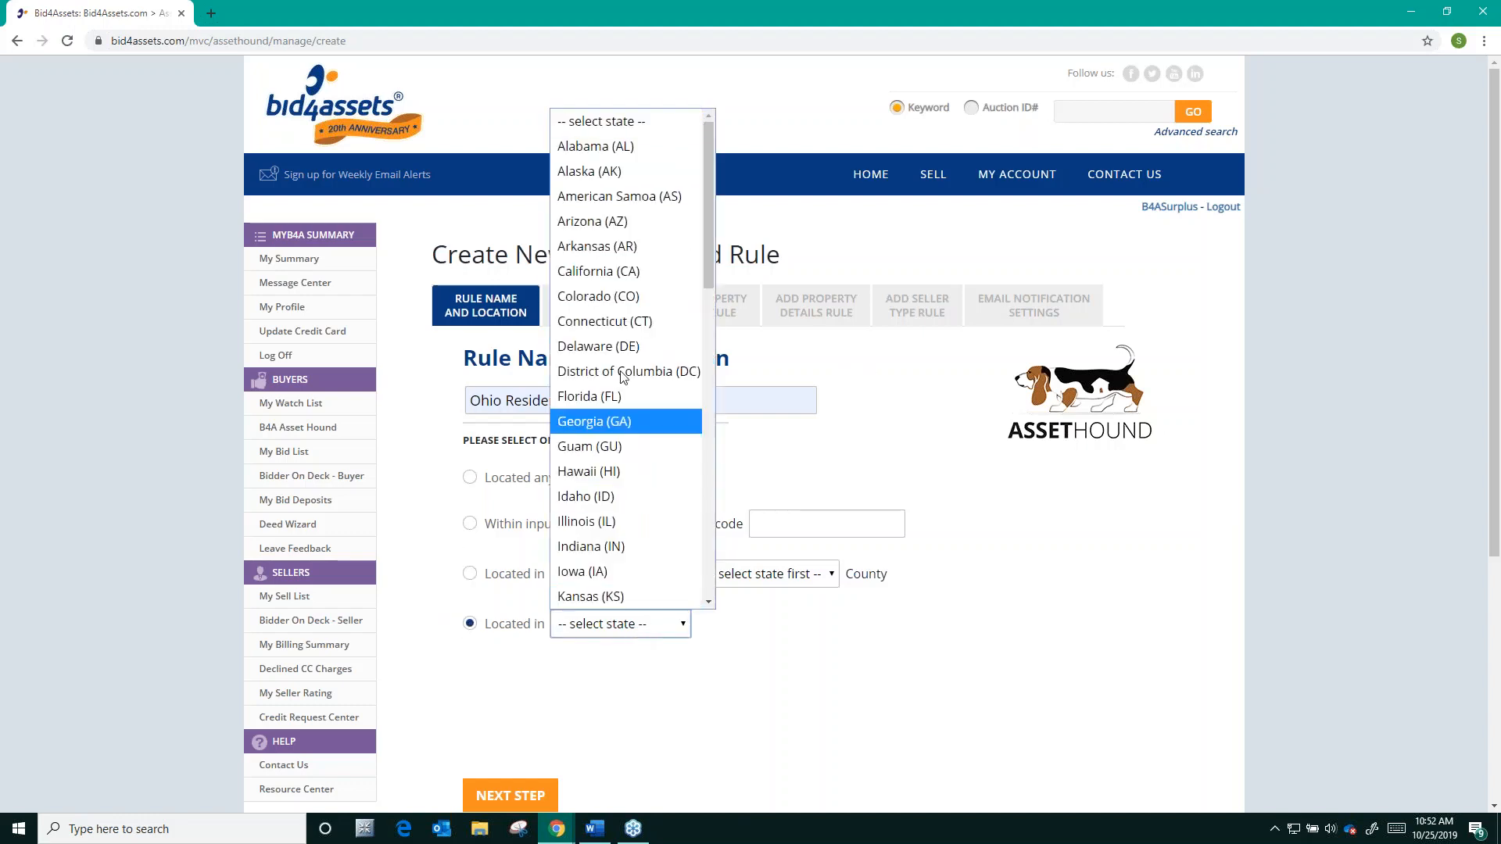
pyautogui.scroll(-8, 602, 478)
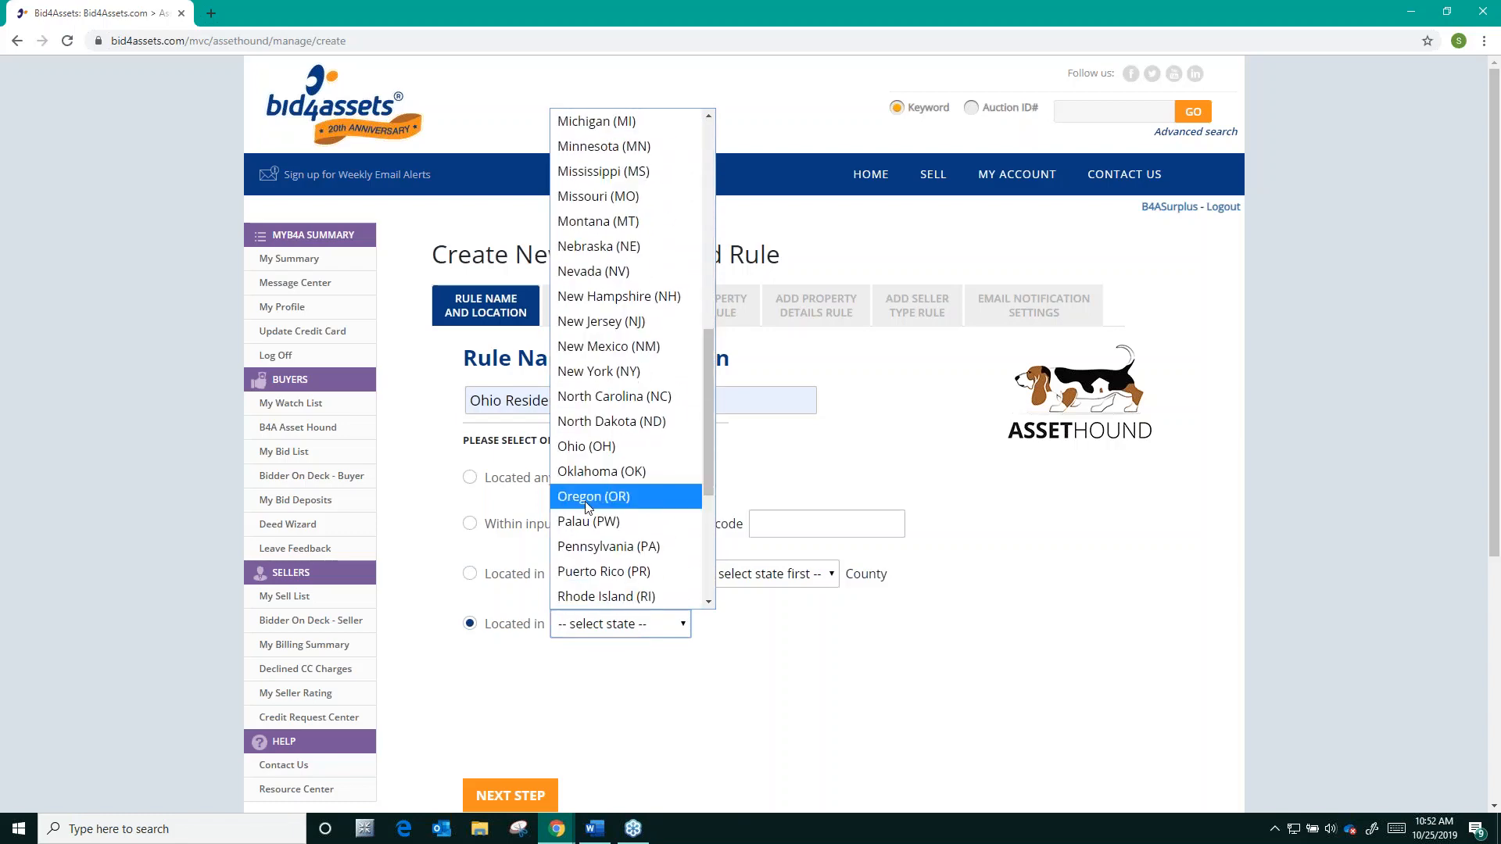
pyautogui.click(588, 447)
pyautogui.scroll(-2, 789, 594)
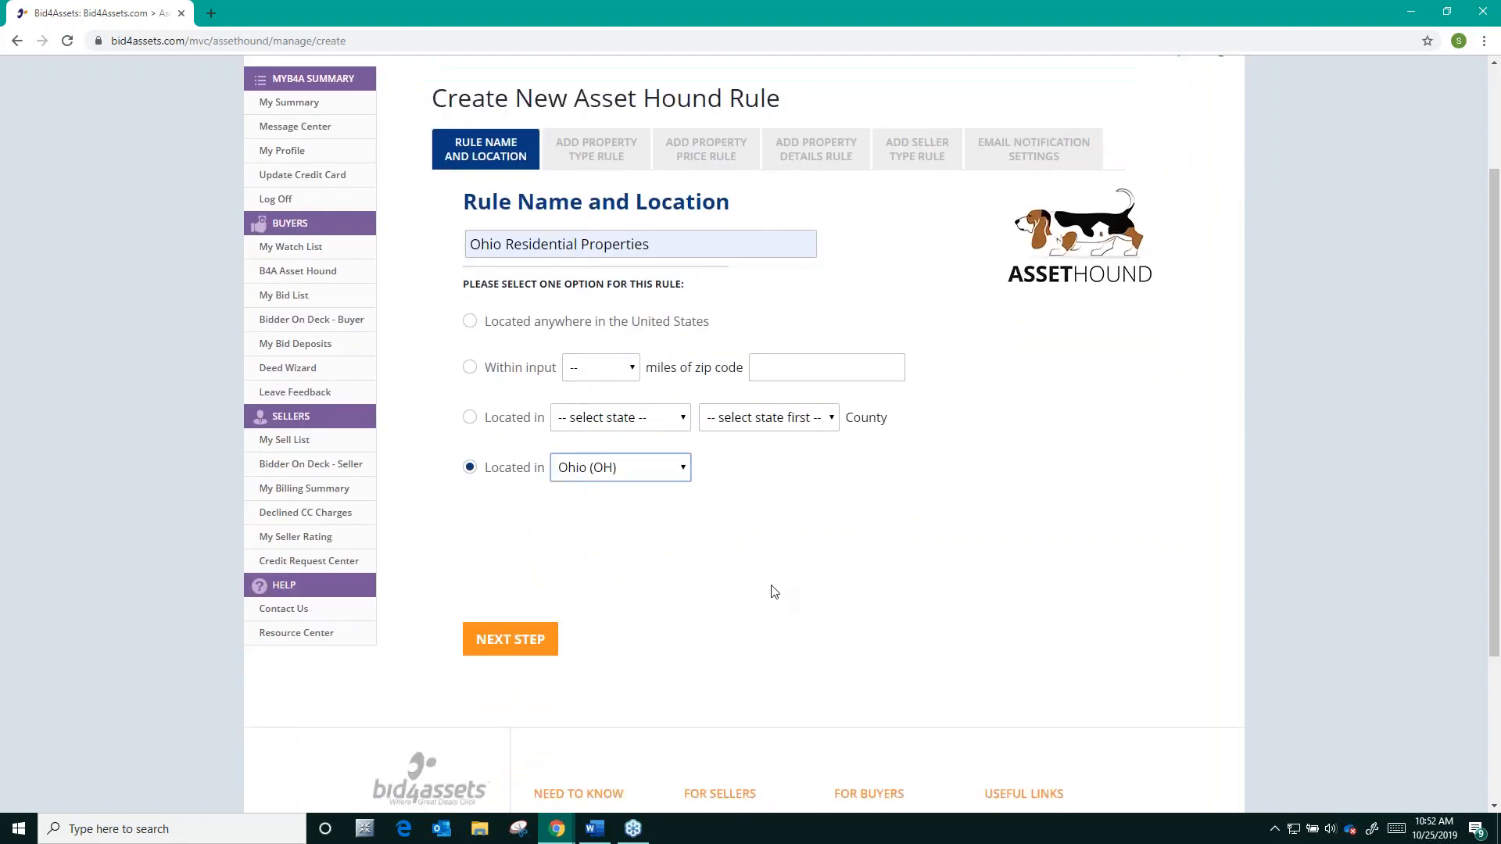
# Set the rule's property type to All Residential Improved and continue to the price rule.
pyautogui.click(509, 638)
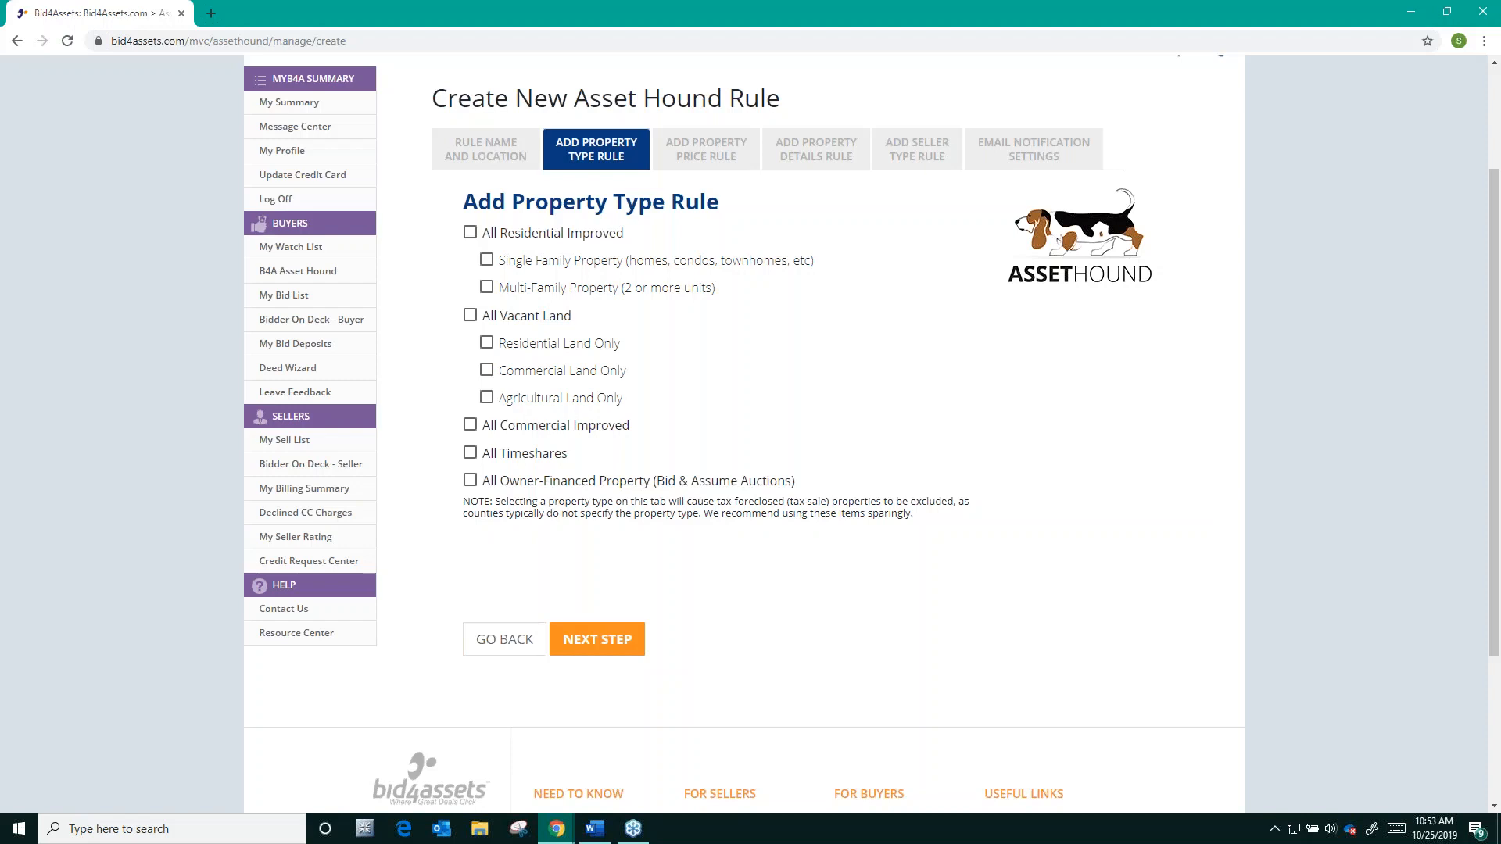
pyautogui.click(470, 233)
pyautogui.click(630, 640)
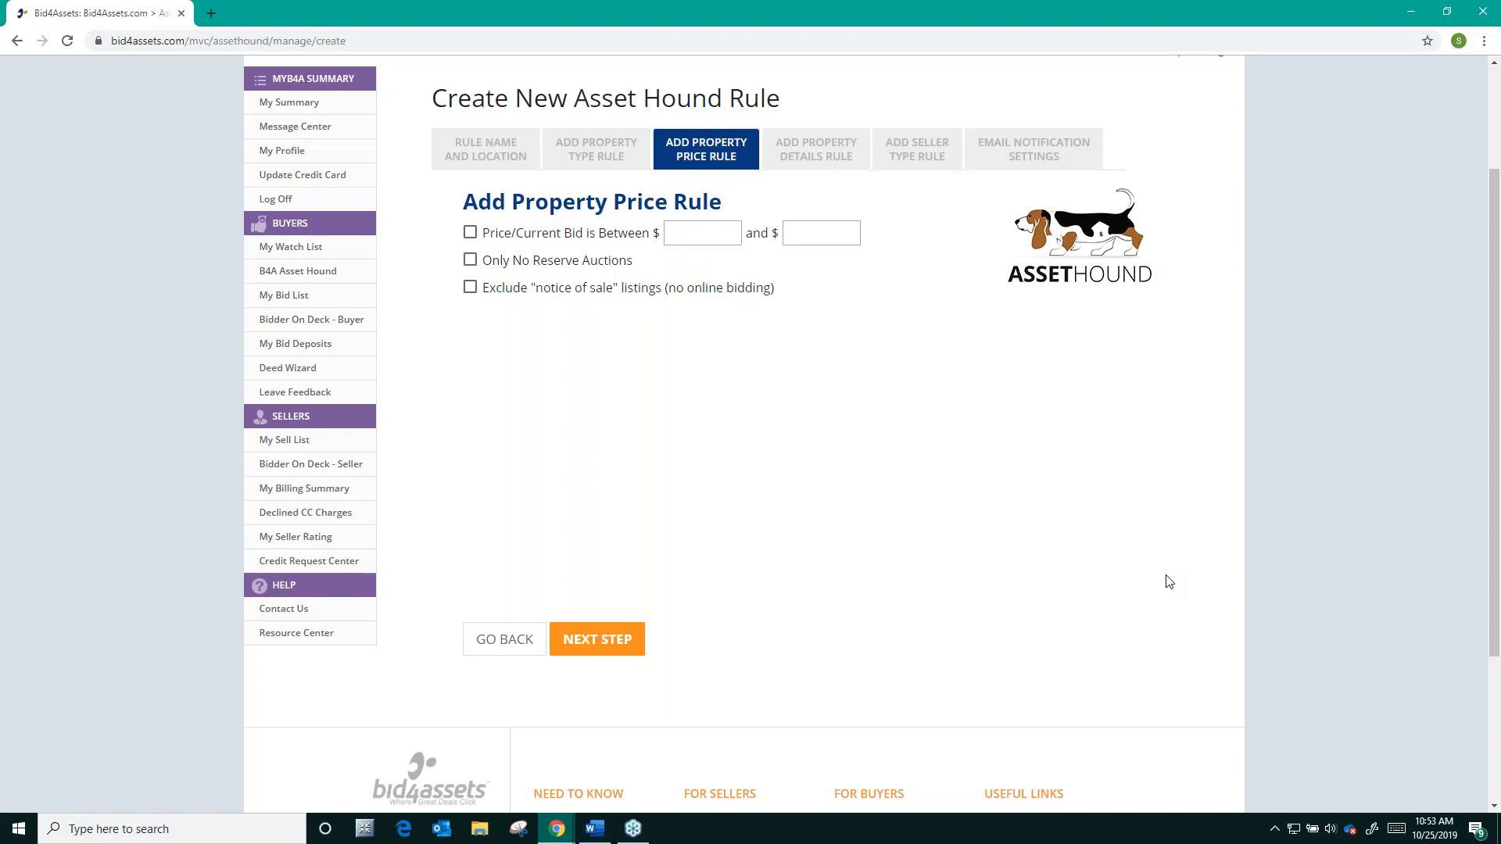
# Limit the price/current bid to between $1 and $50000 and exclude "notice of sale" listings.
pyautogui.click(722, 238)
pyautogui.write('1')
pyautogui.click(789, 234)
pyautogui.write('50000')
pyautogui.click(470, 232)
pyautogui.click(478, 292)
pyautogui.click(599, 640)
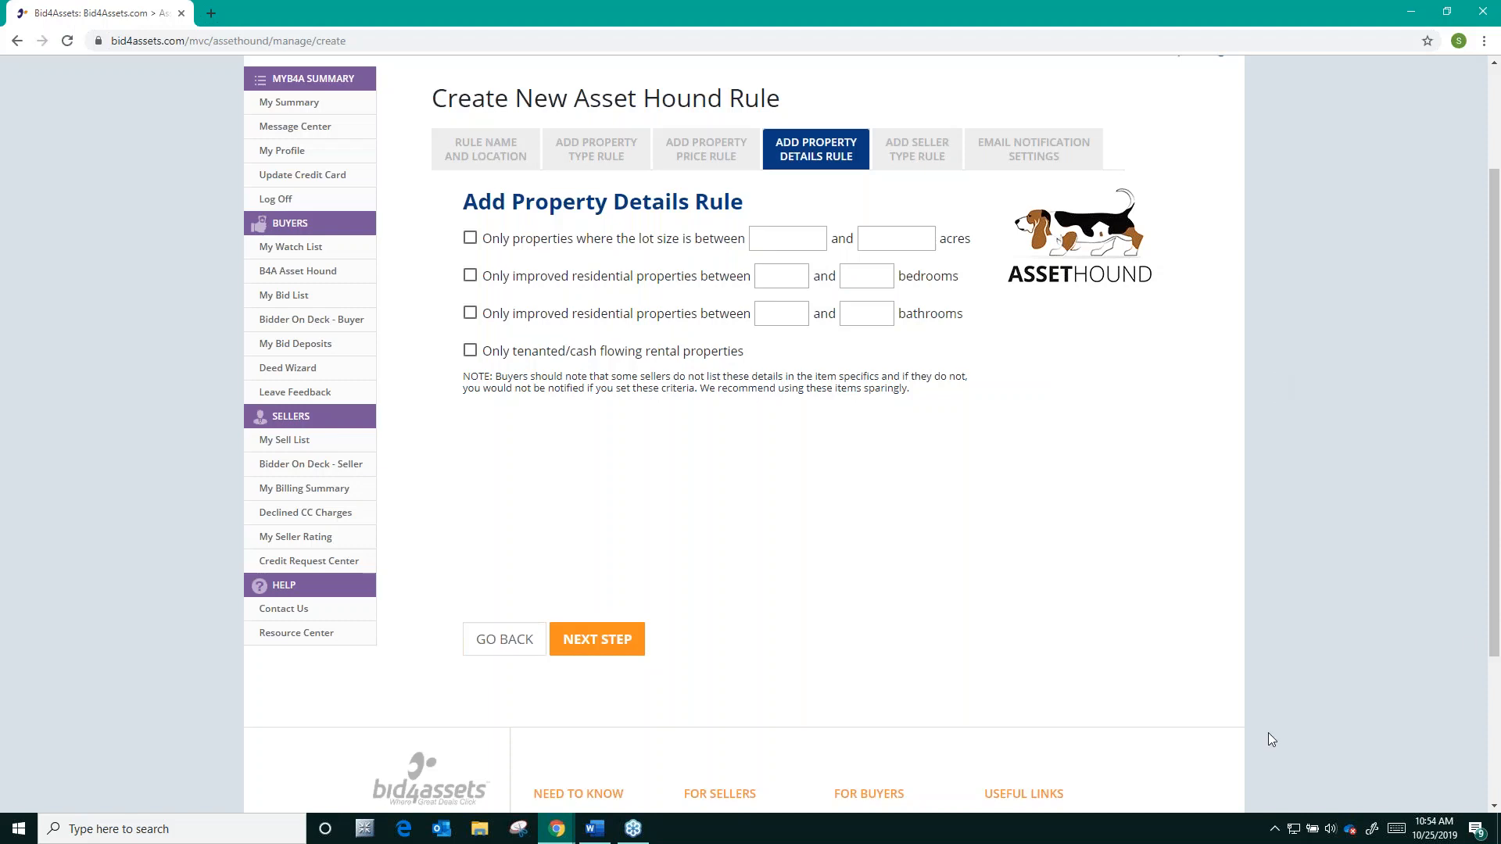
# Skip the property details criteria and include all seller types in the rule.
pyautogui.click(583, 643)
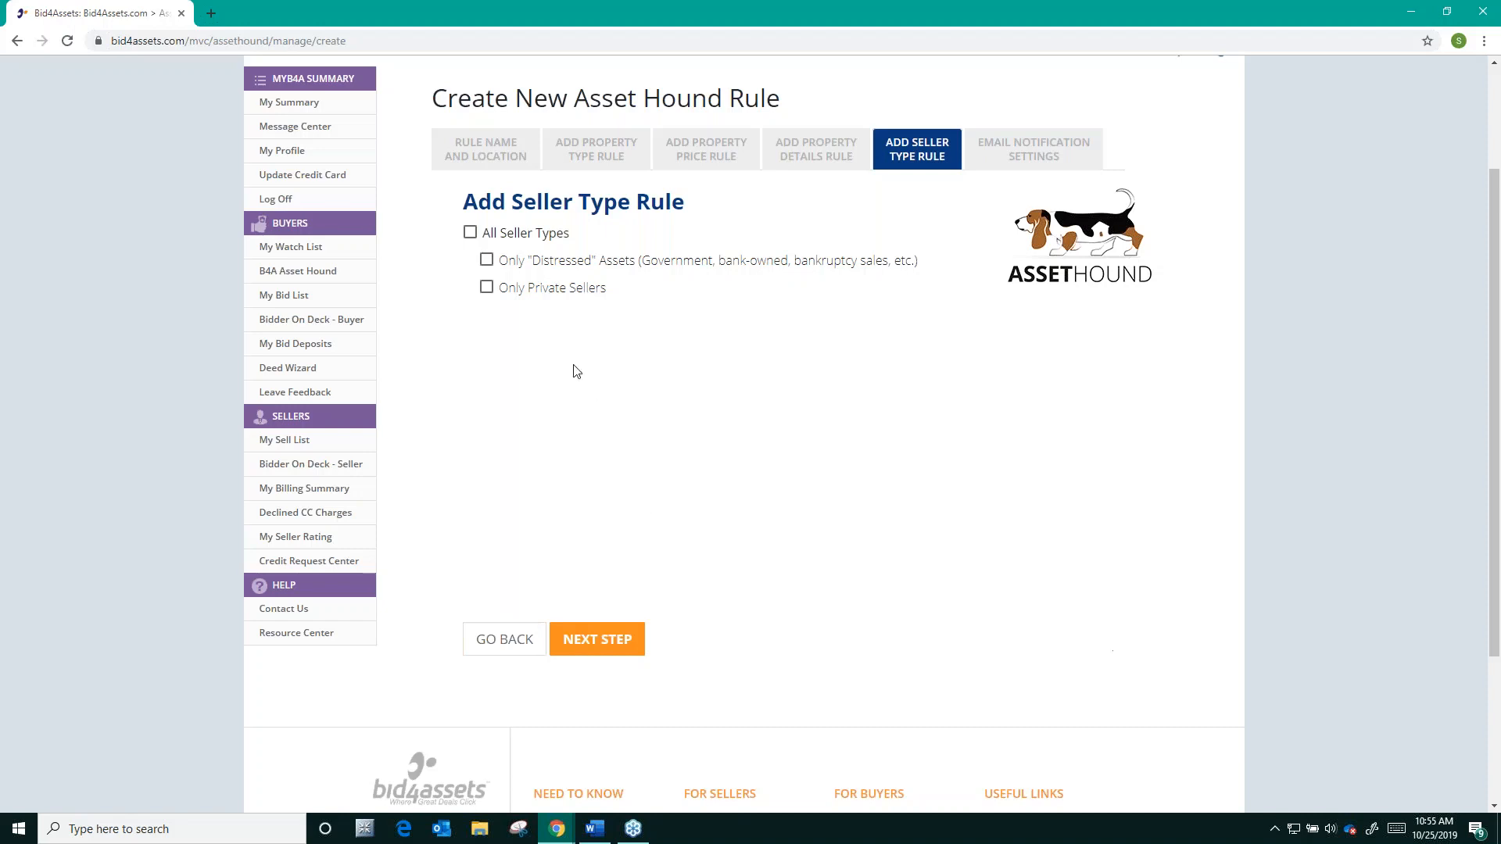
pyautogui.click(470, 232)
pyautogui.click(568, 654)
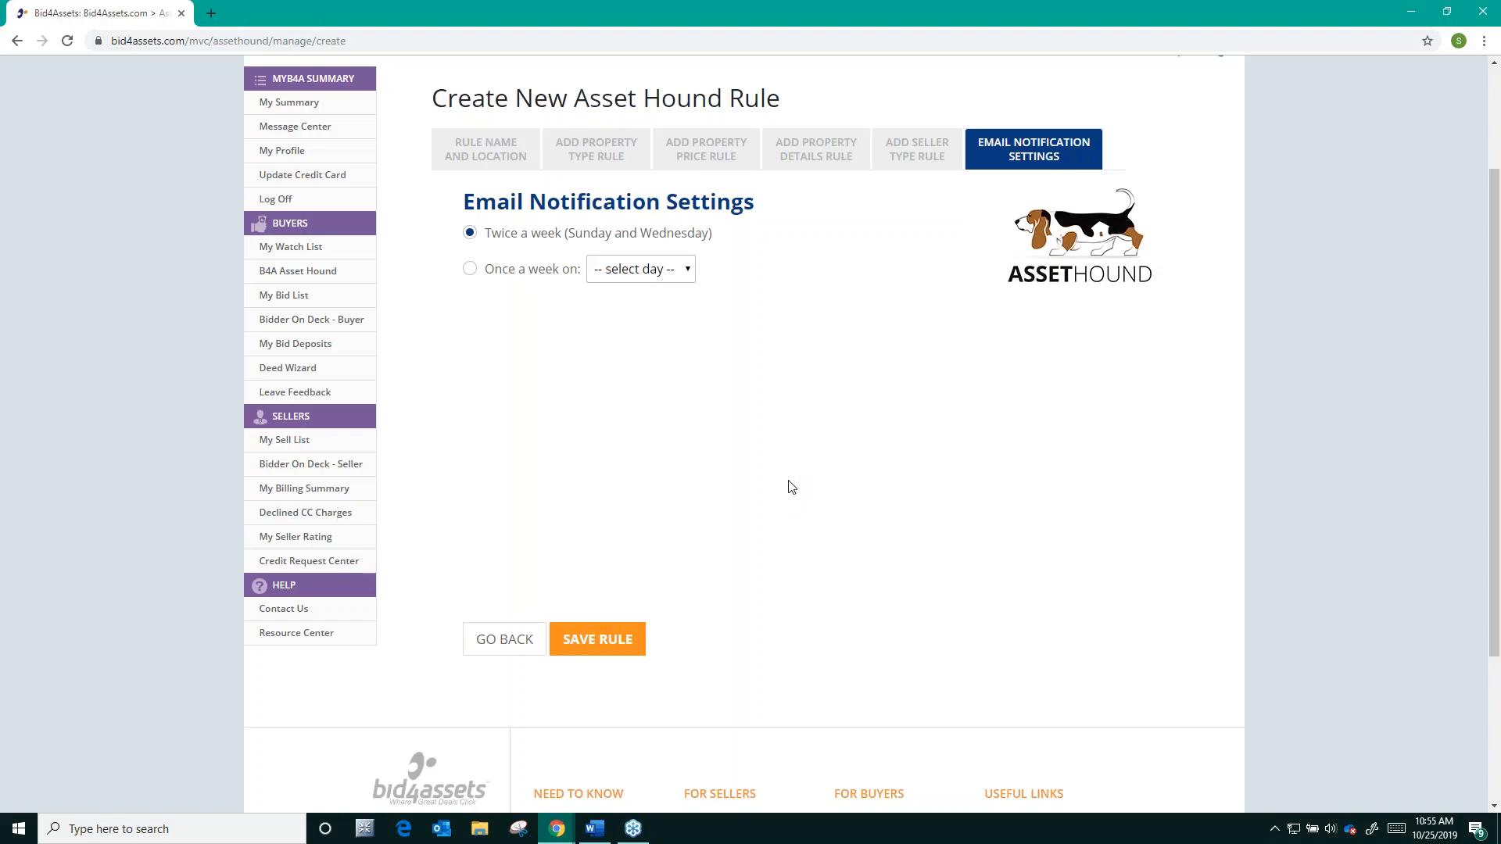
# Set email notifications to once a week on Friday and save the rule.
pyautogui.click(470, 267)
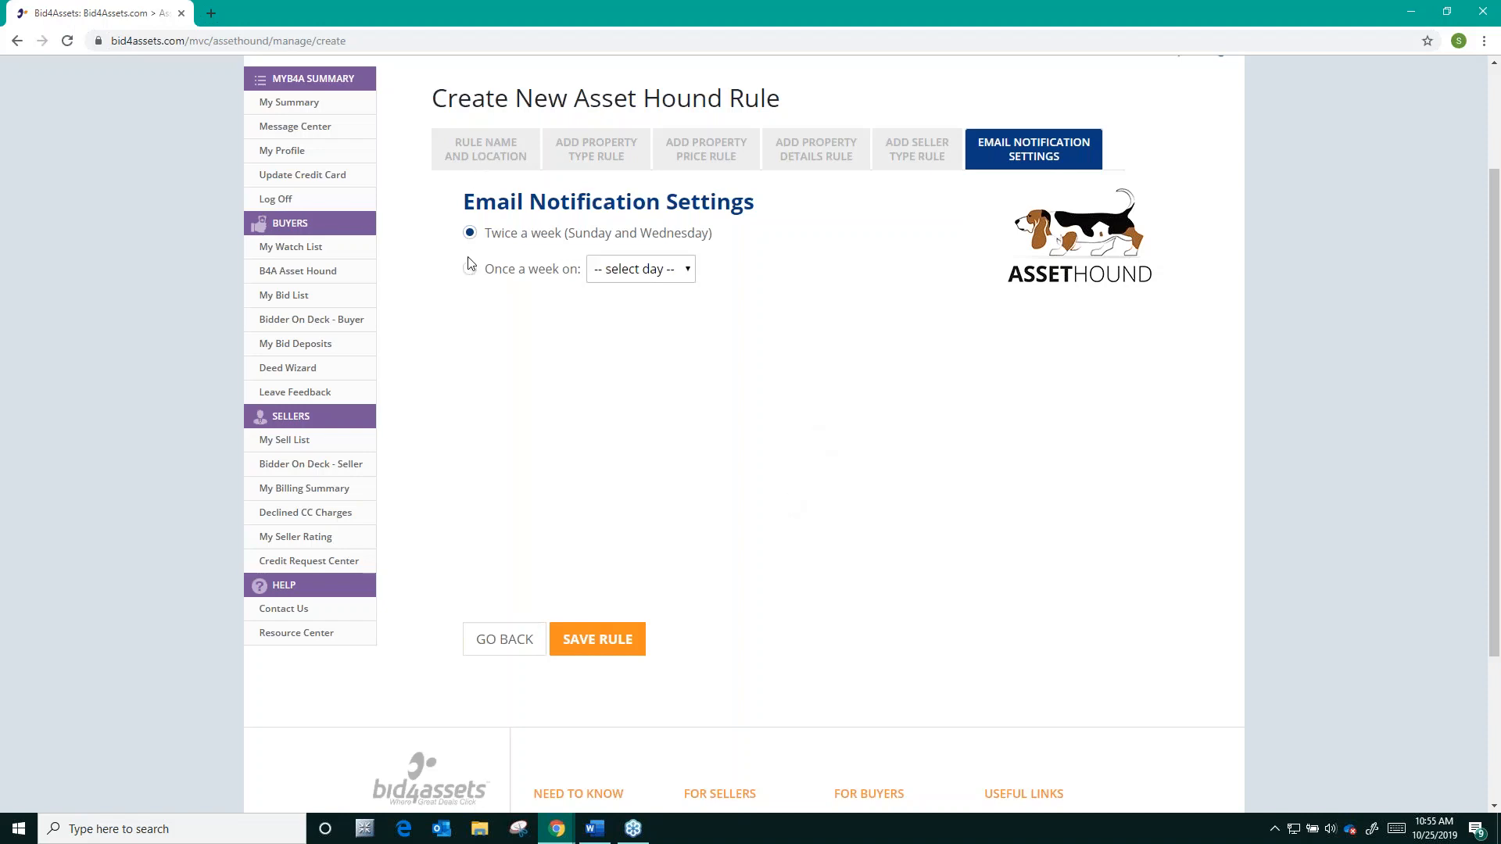
pyautogui.click(598, 272)
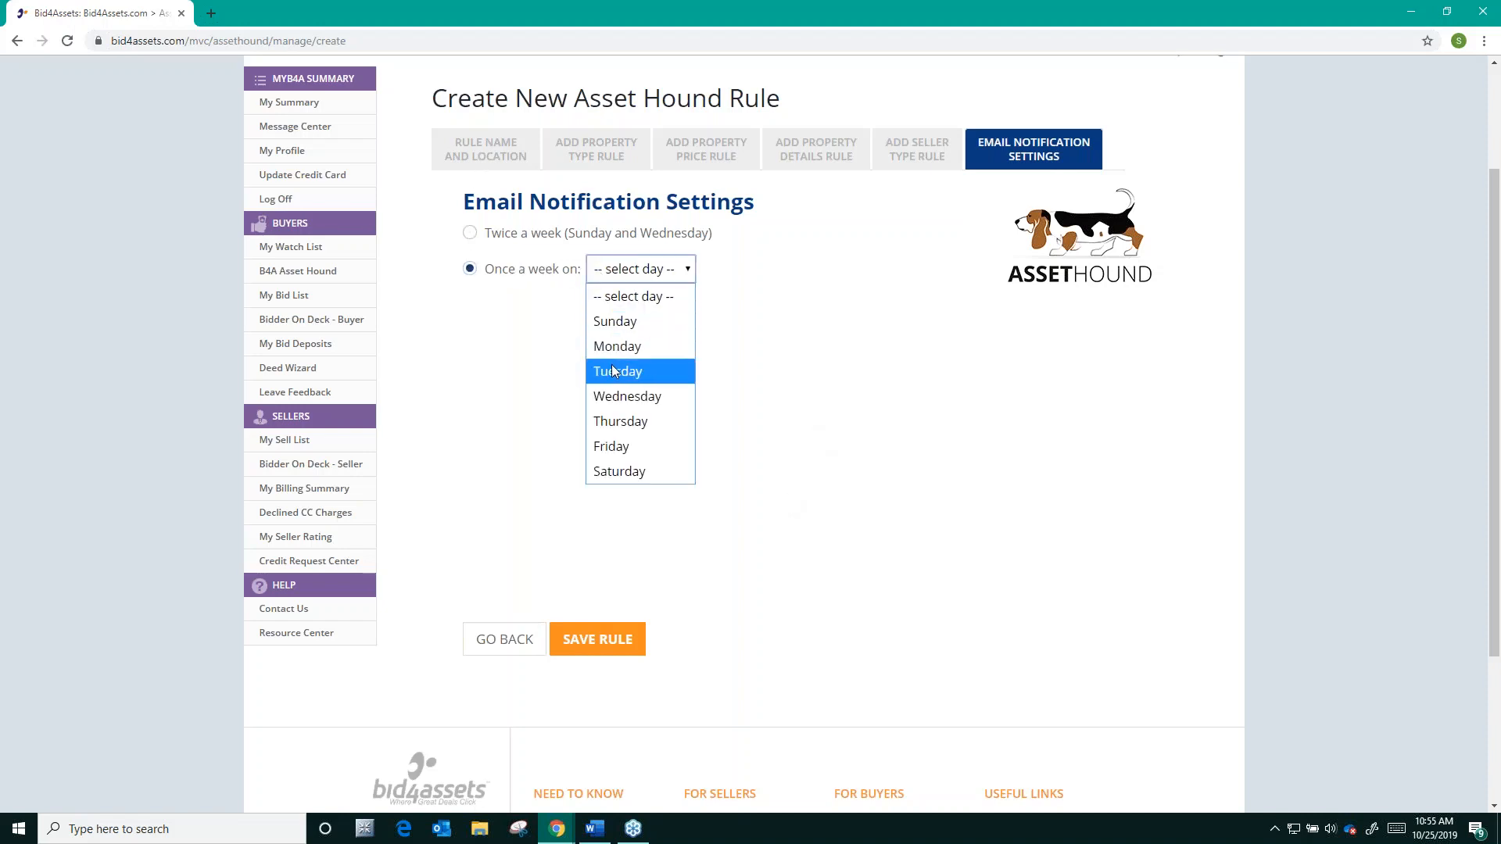
pyautogui.click(611, 446)
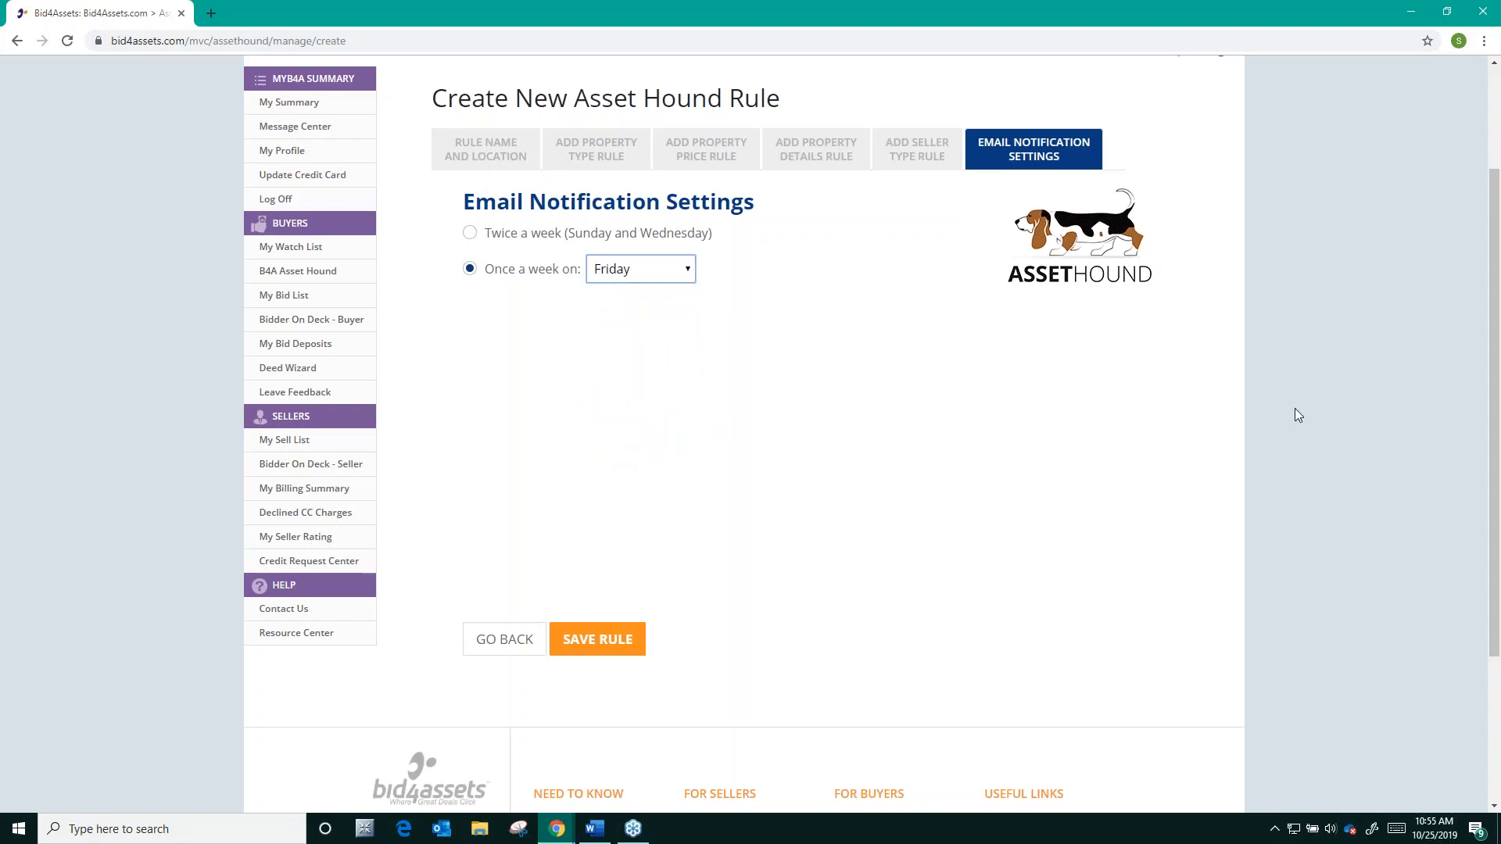
pyautogui.click(621, 654)
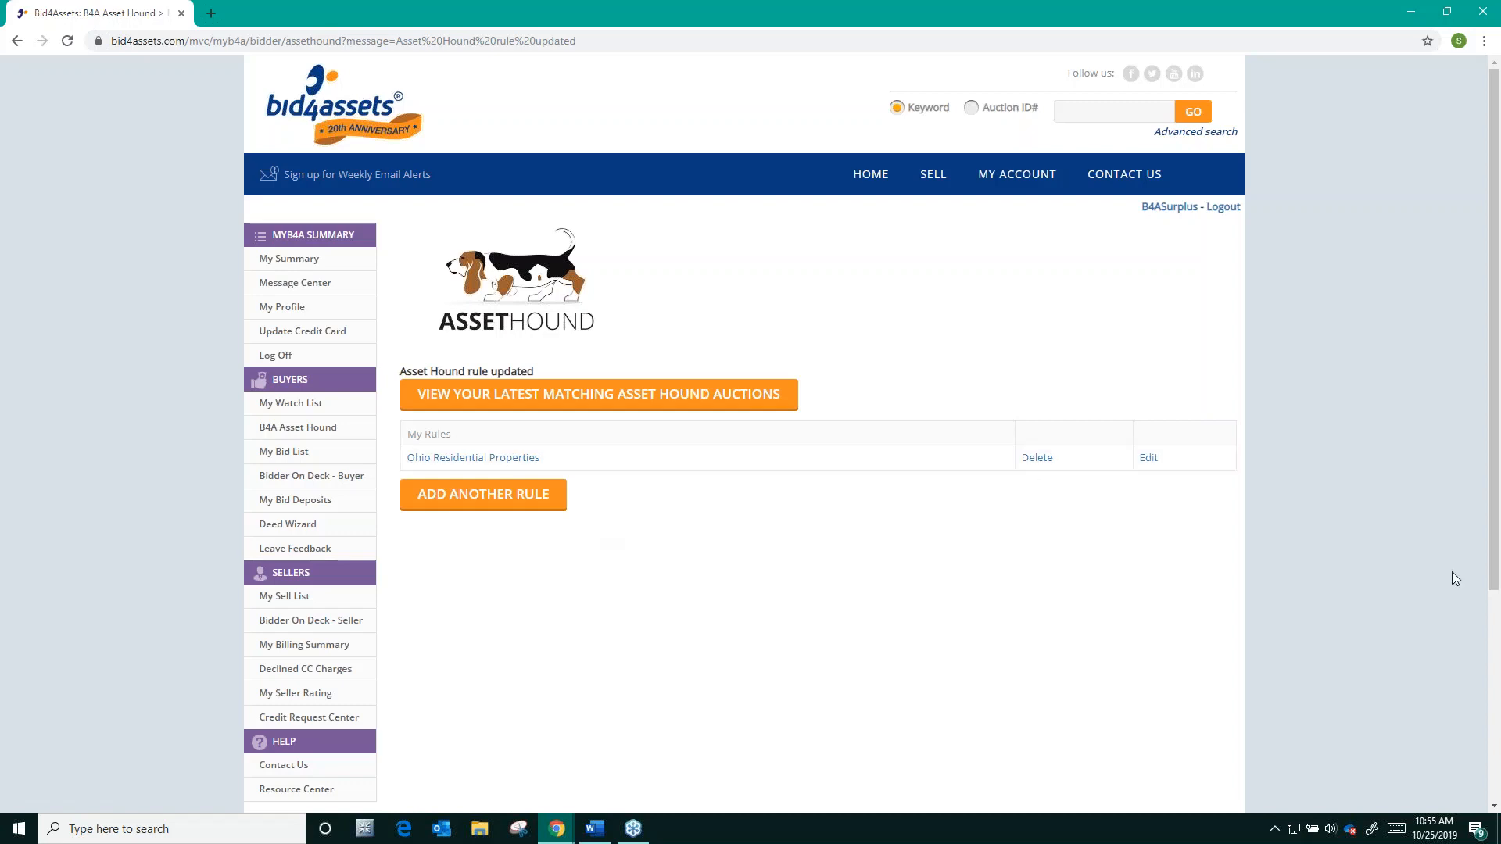
# View the latest auctions matching the saved Asset Hound rule.
pyautogui.click(534, 397)
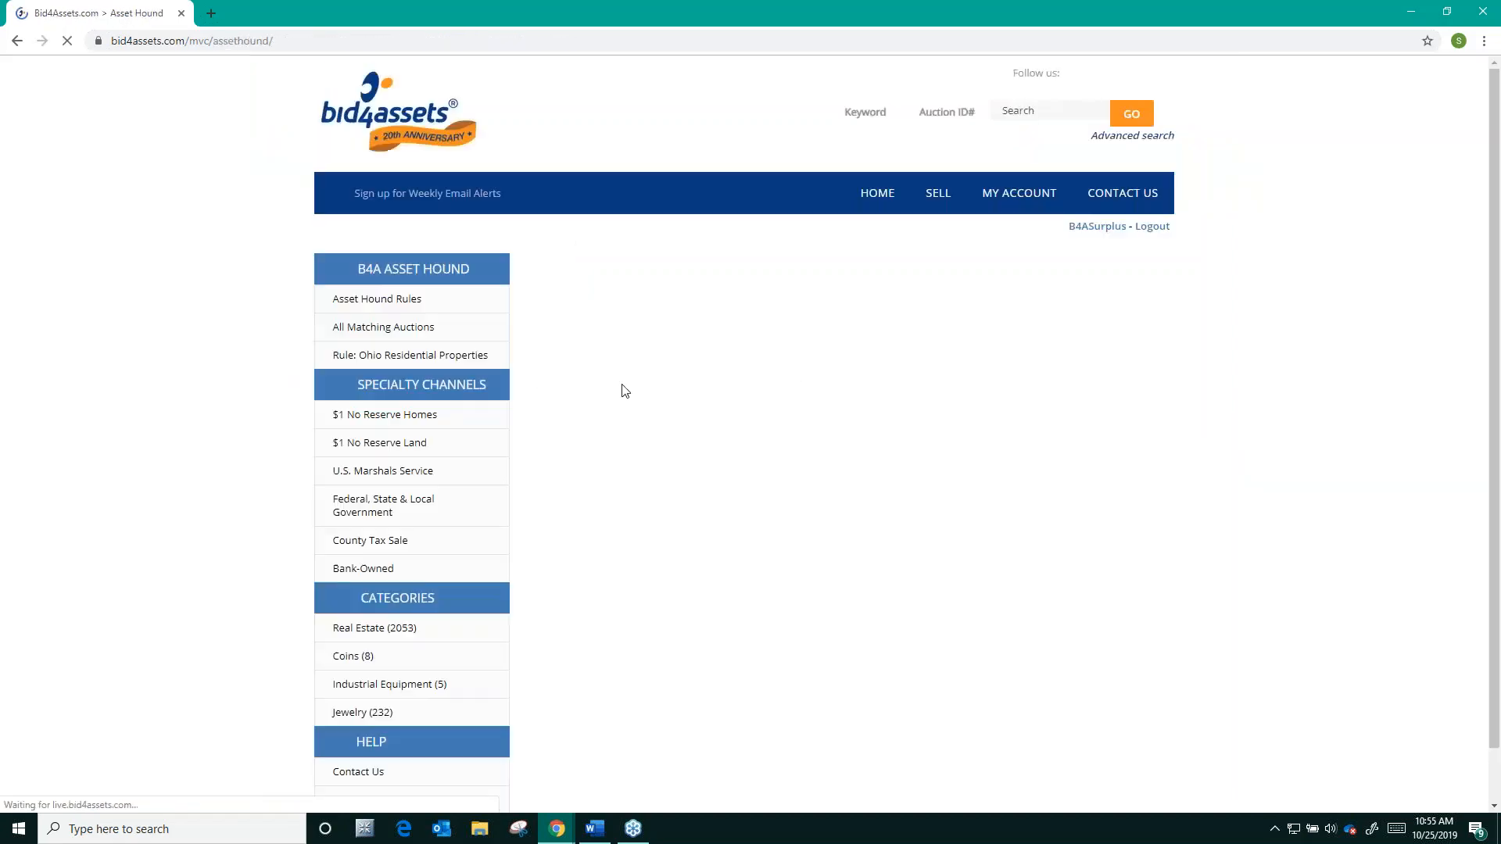
pyautogui.scroll(-1, 788, 405)
pyautogui.scroll(-1, 788, 404)
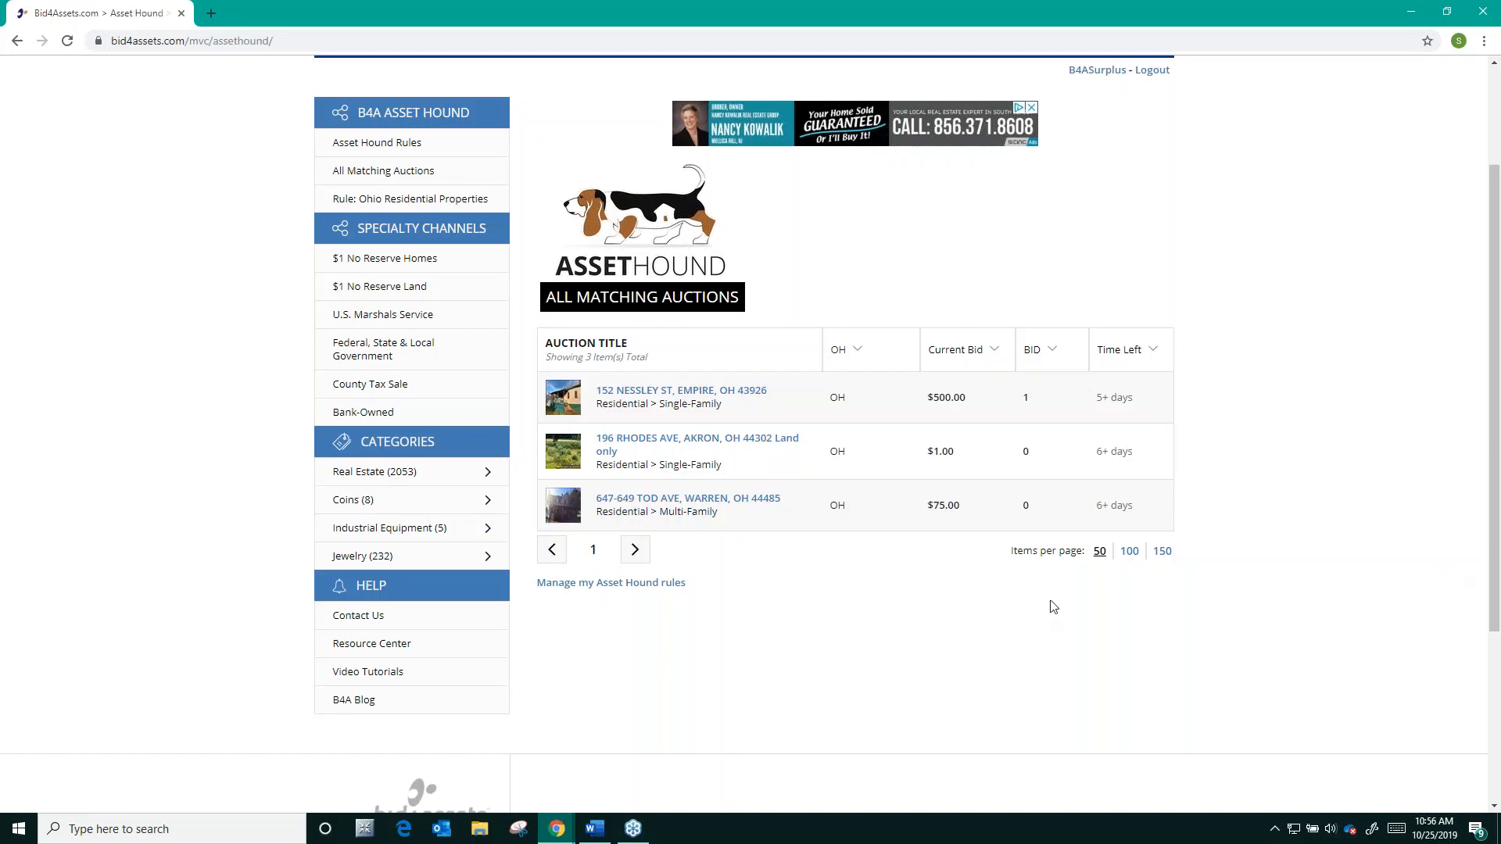
pyautogui.scroll(2, 829, 578)
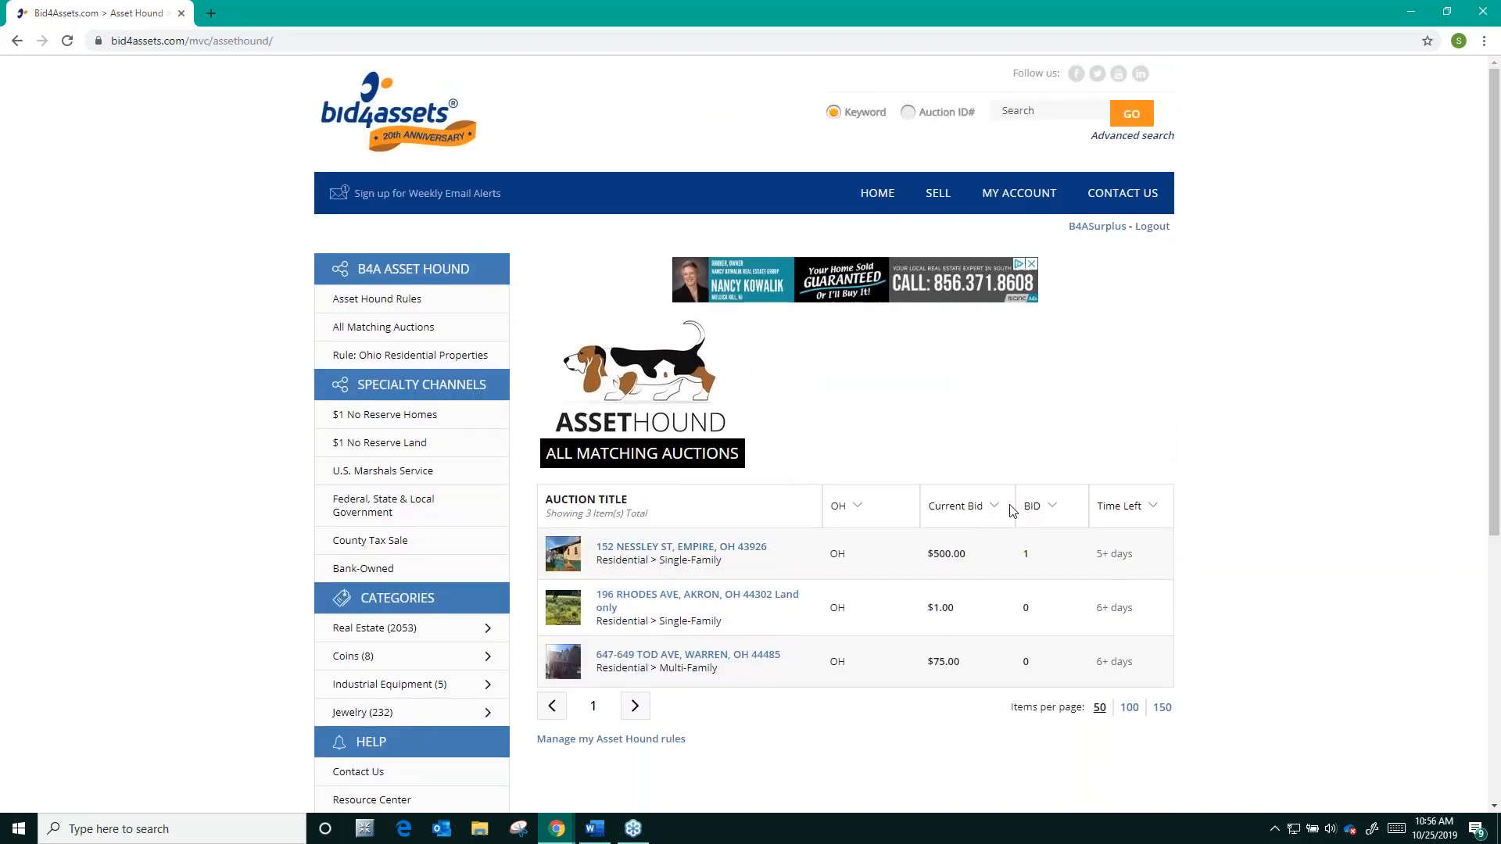
# Reopen the Ohio Residential Properties rule for editing and add All Vacant Land to its property types.
pyautogui.click(371, 305)
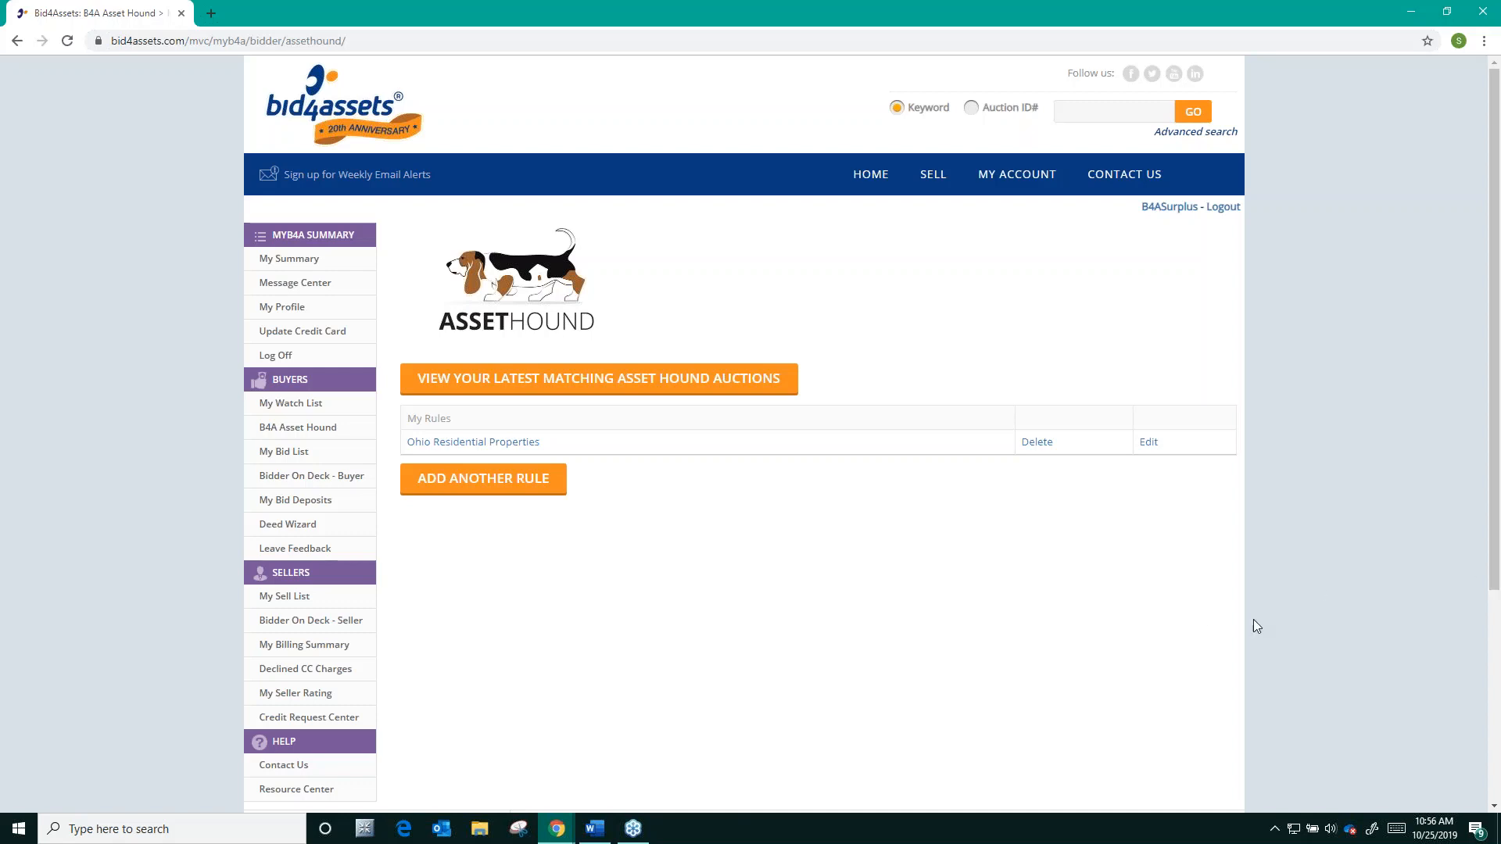
pyautogui.click(1149, 443)
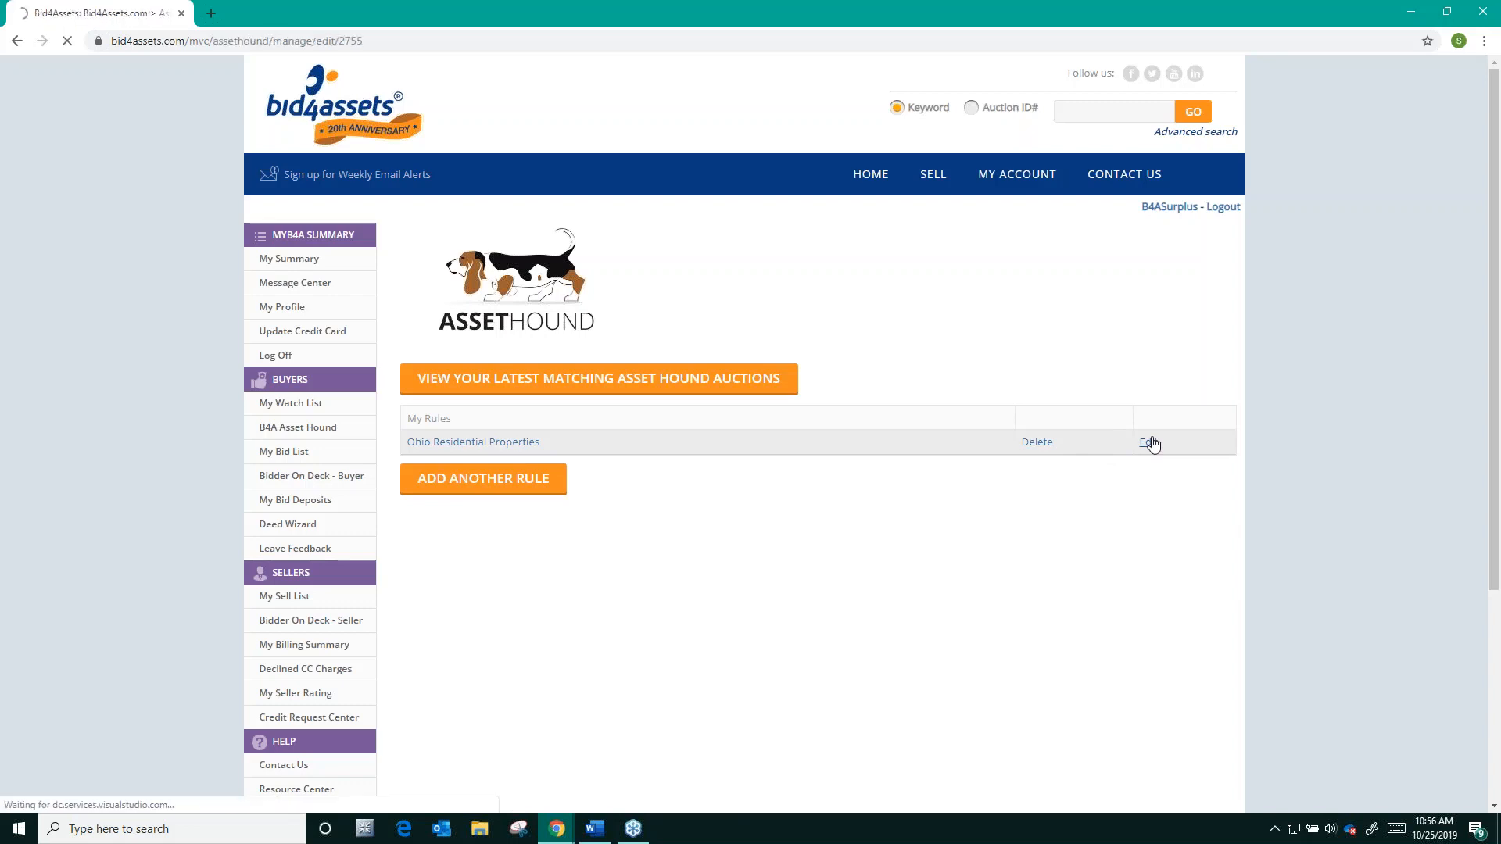
pyautogui.scroll(-1, 634, 429)
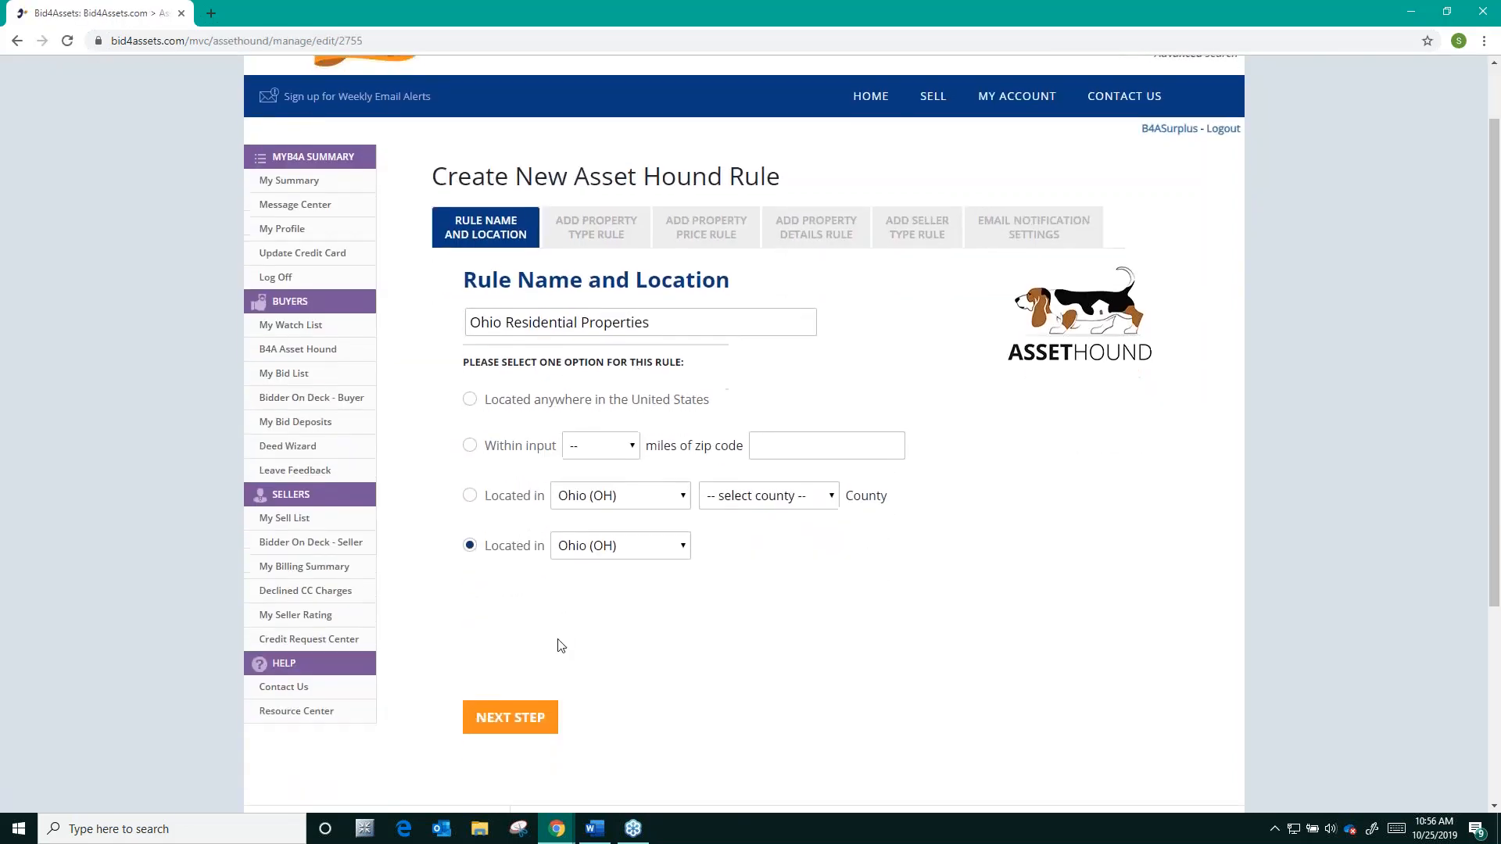
pyautogui.click(504, 717)
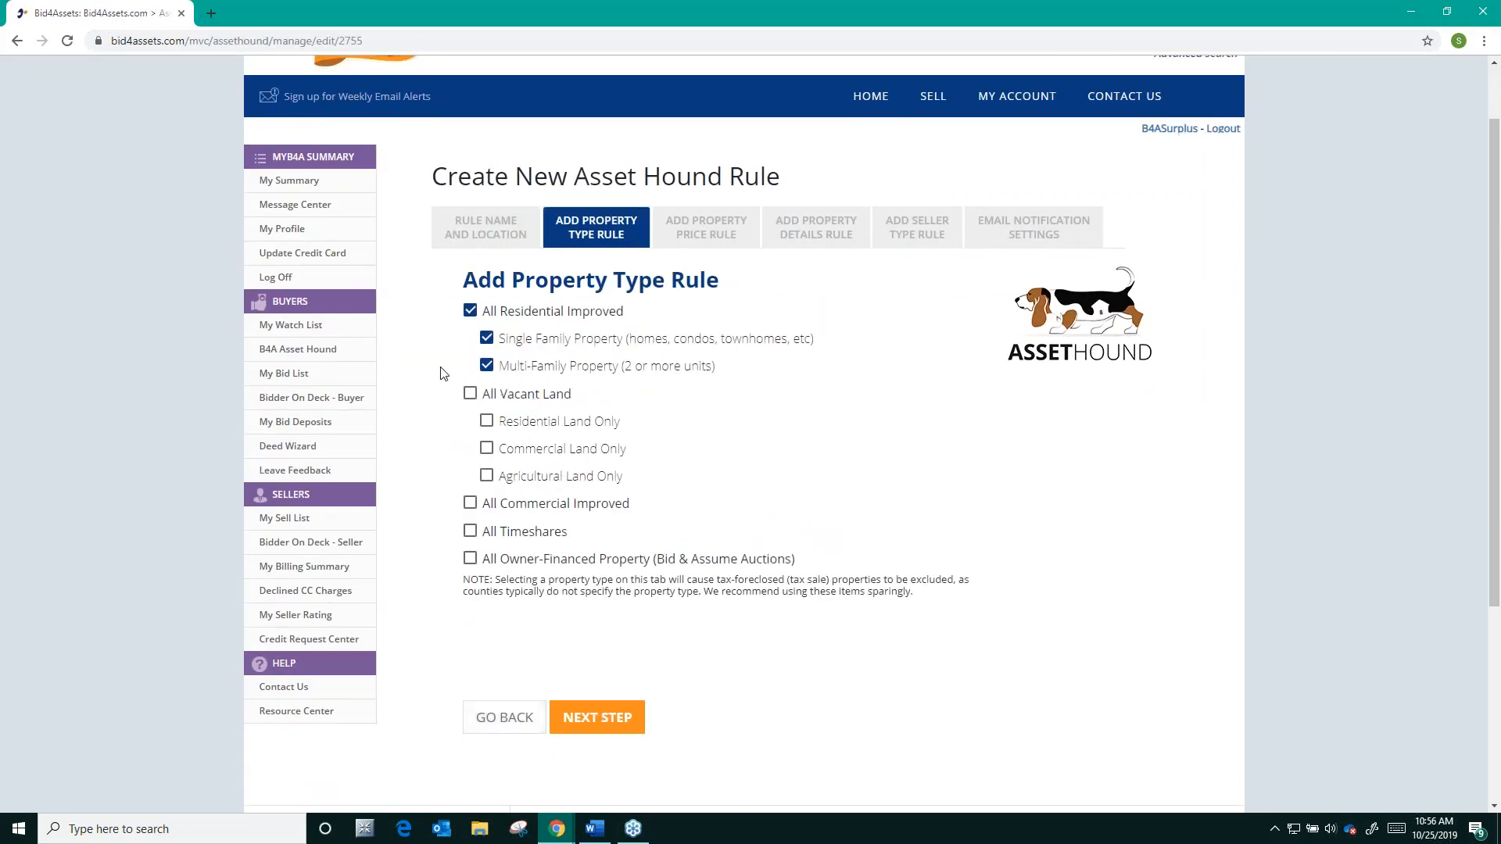
pyautogui.click(473, 400)
pyautogui.click(623, 729)
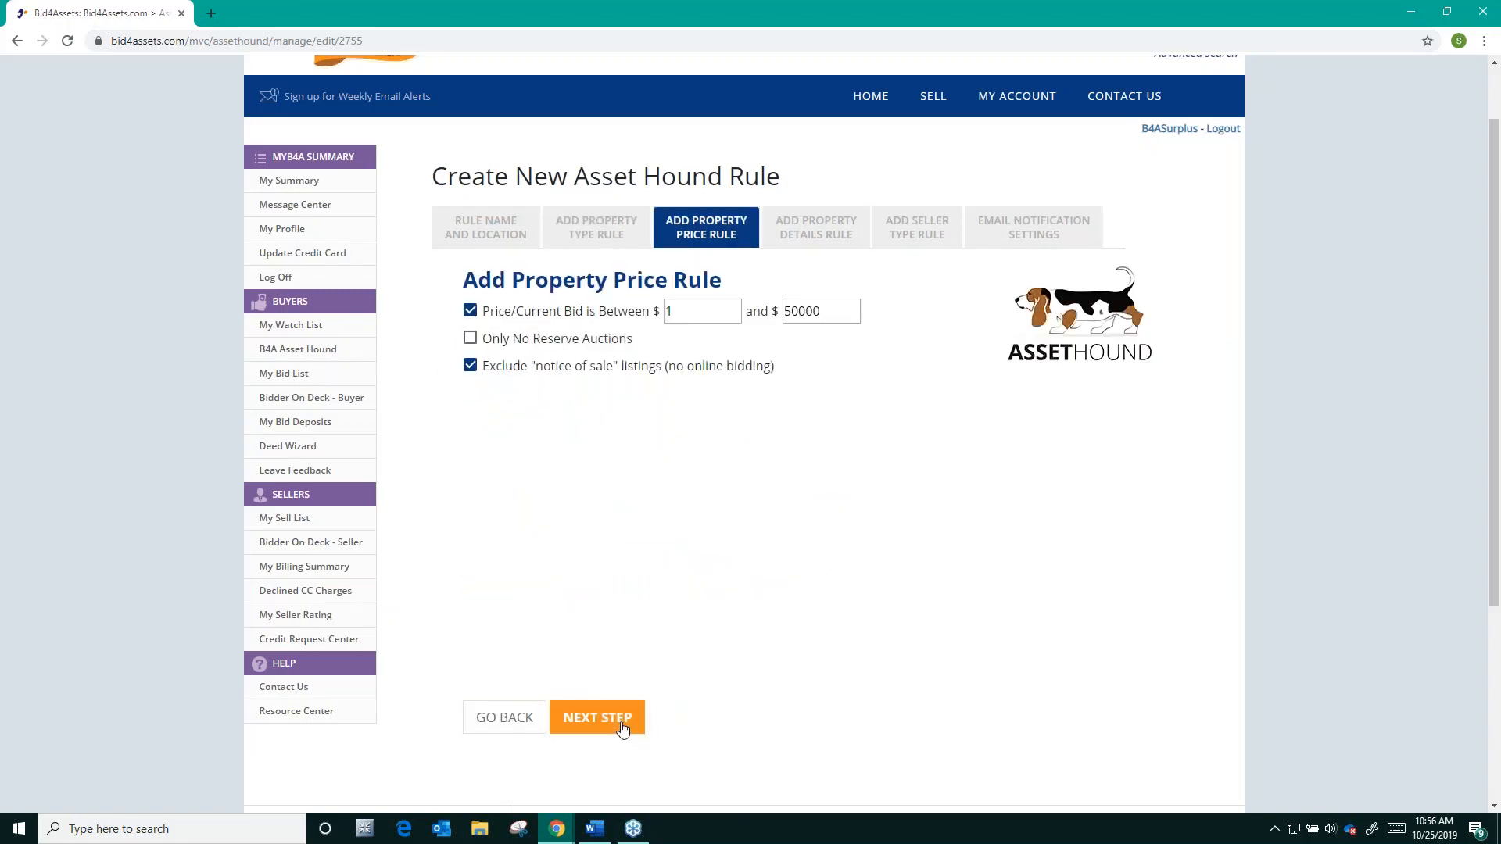
# Keep the existing price, details and seller criteria, set the weekly notification day to Friday, and save the edited rule.
pyautogui.click(622, 728)
pyautogui.click(623, 728)
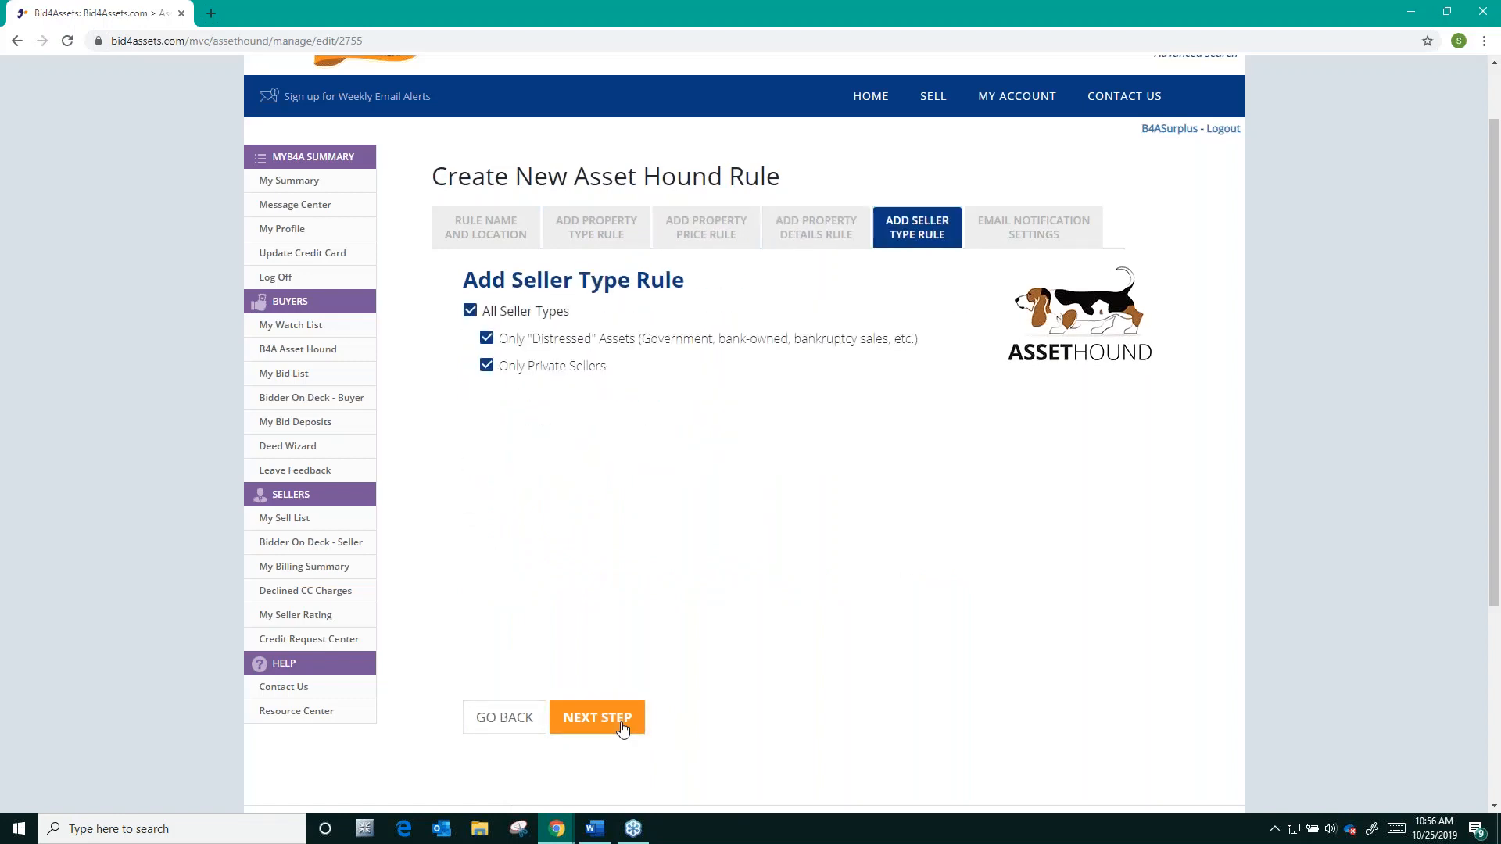
pyautogui.click(623, 728)
pyautogui.click(670, 359)
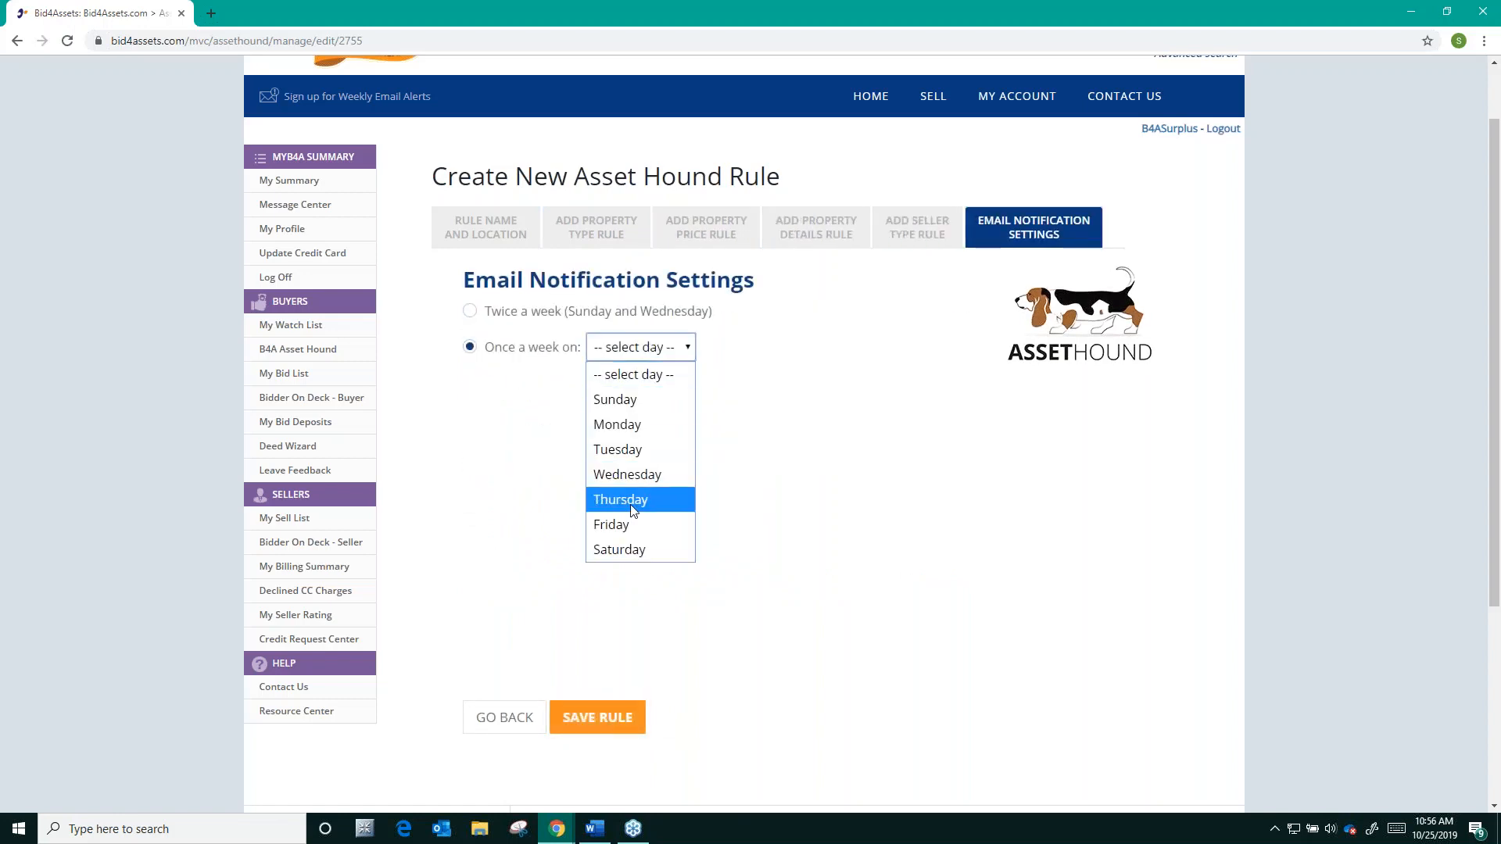
pyautogui.click(626, 519)
pyautogui.scroll(-2, 746, 508)
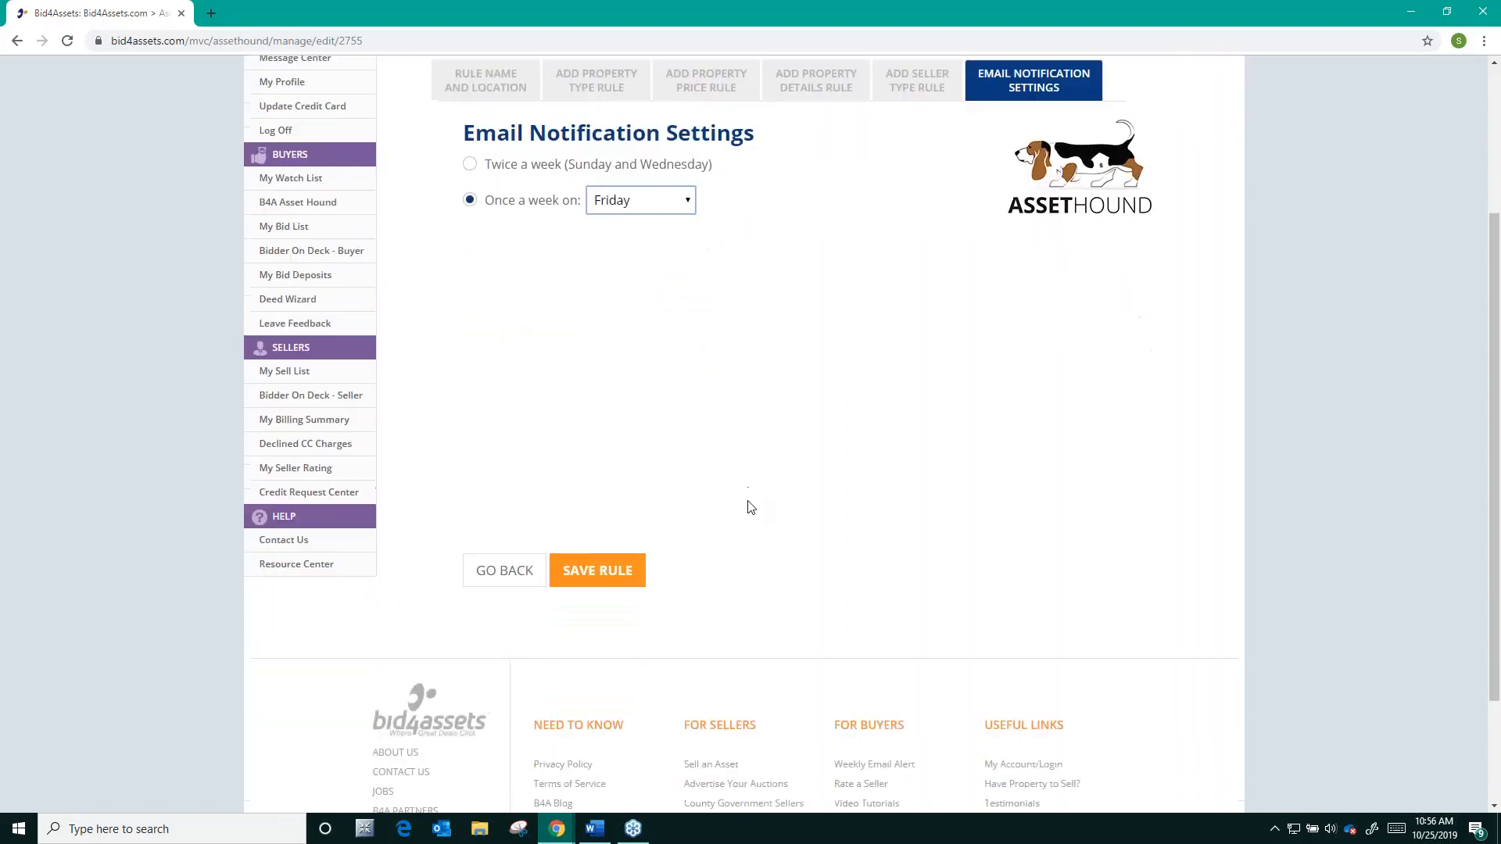
pyautogui.click(618, 573)
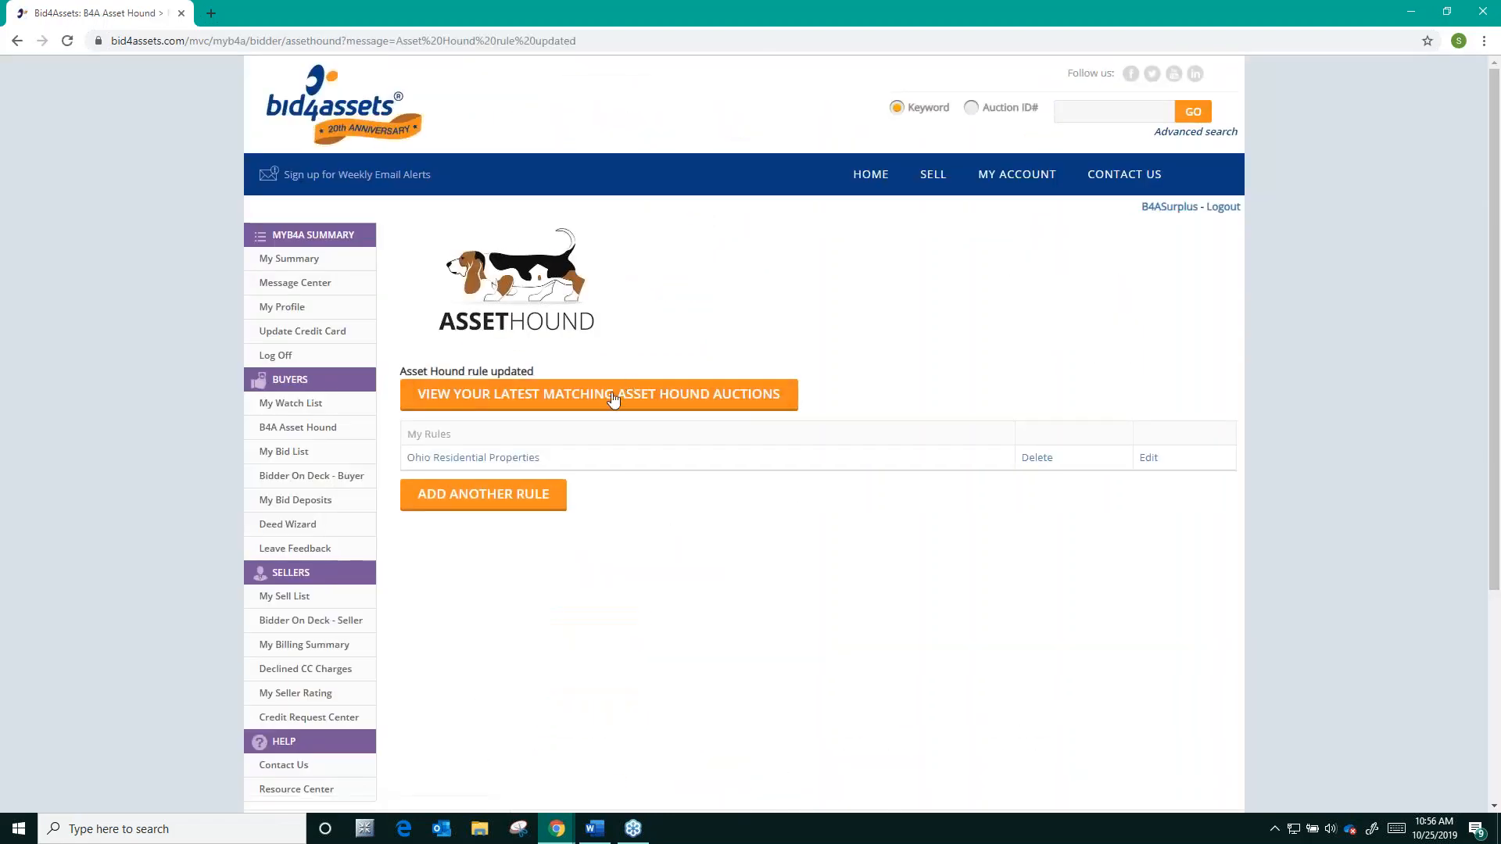
# Review the list of auctions matching the updated Asset Hound rule.
pyautogui.click(613, 397)
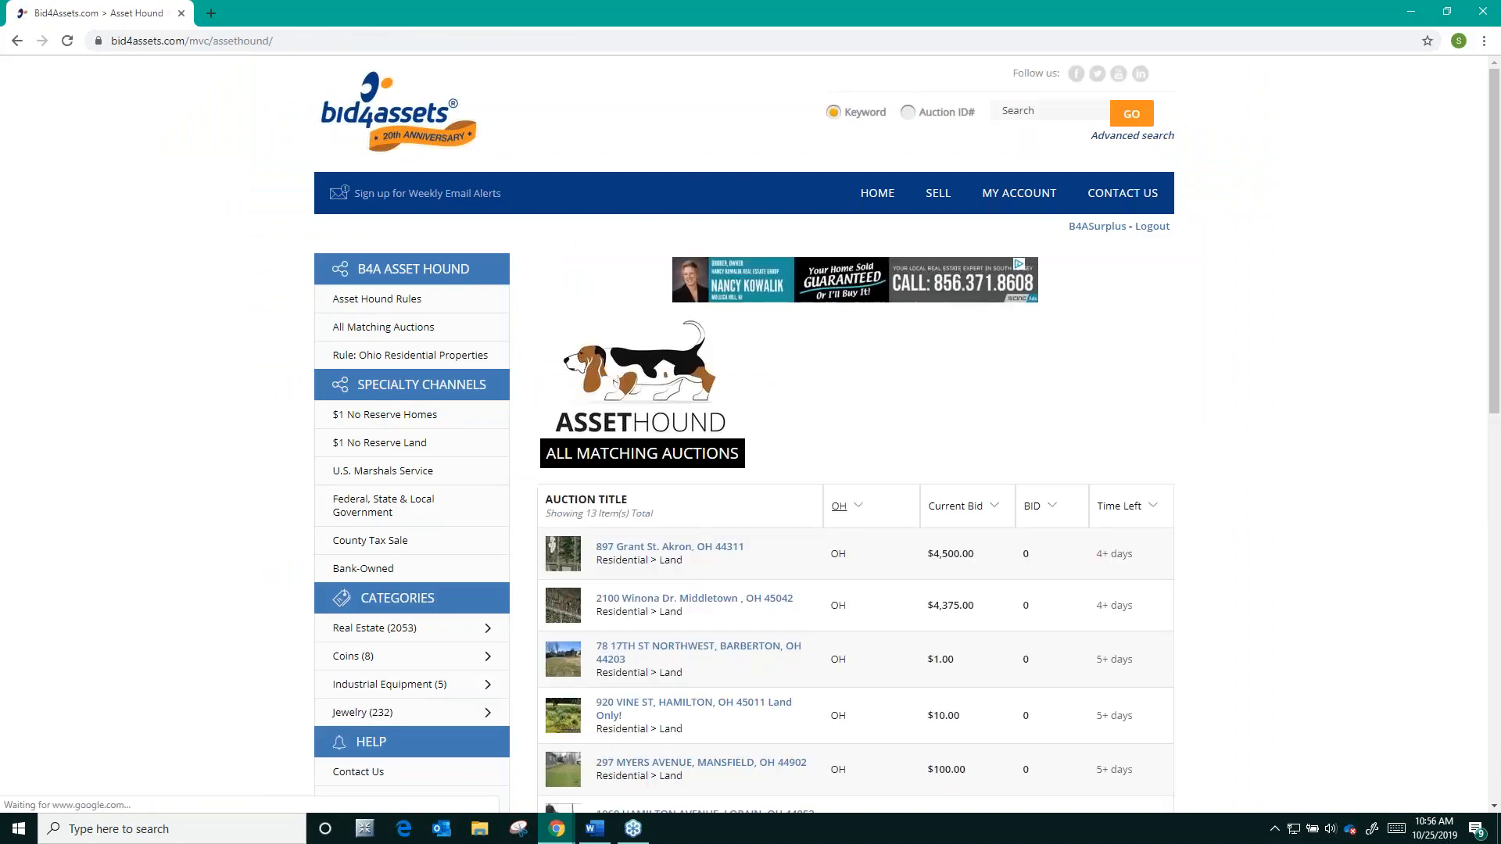
pyautogui.scroll(-6, 1261, 404)
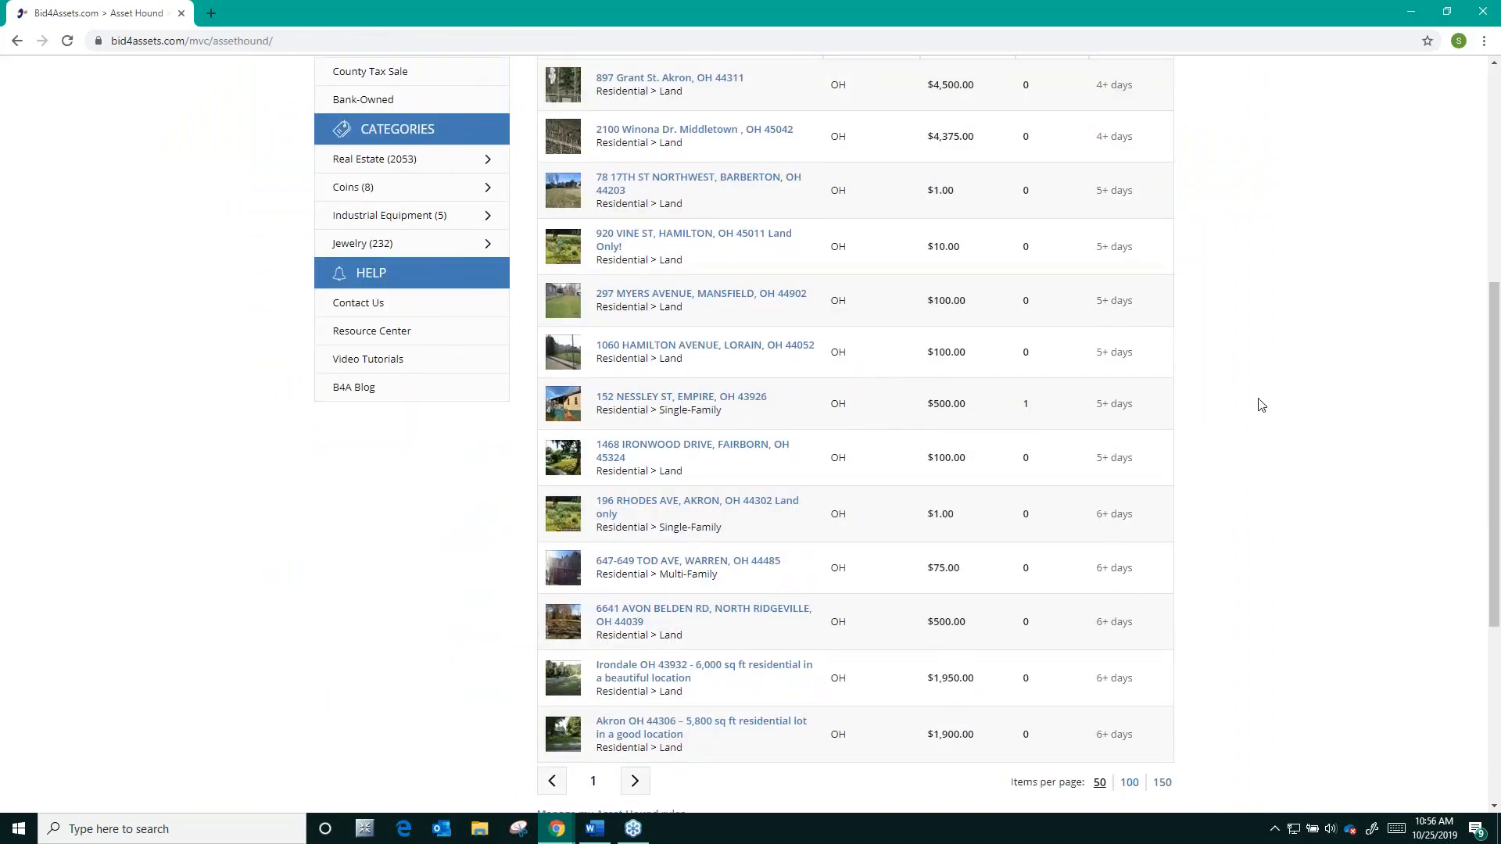
pyautogui.scroll(3, 1110, 344)
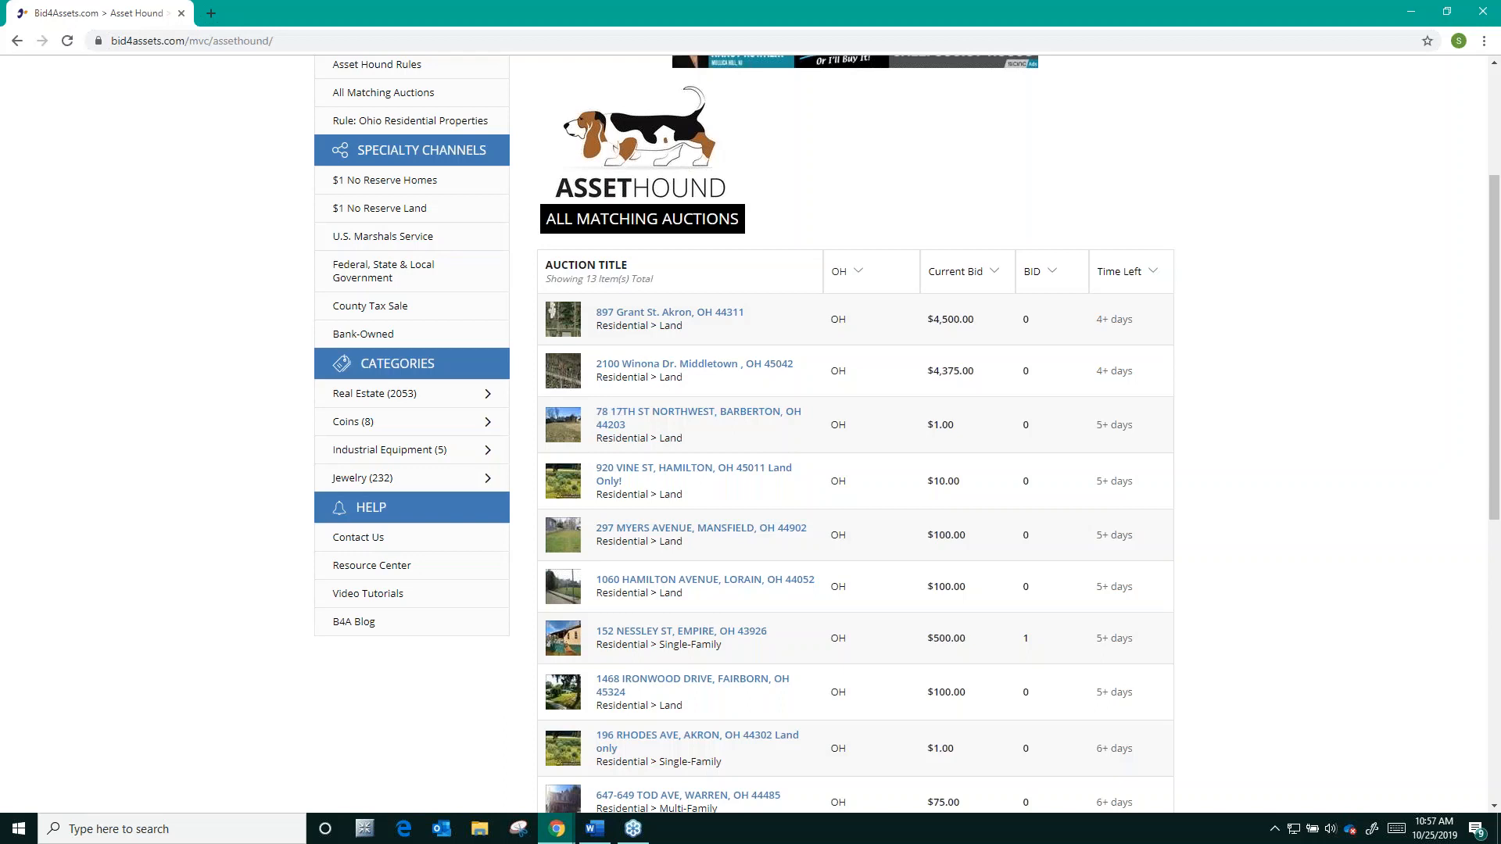
pyautogui.scroll(3, 401, 258)
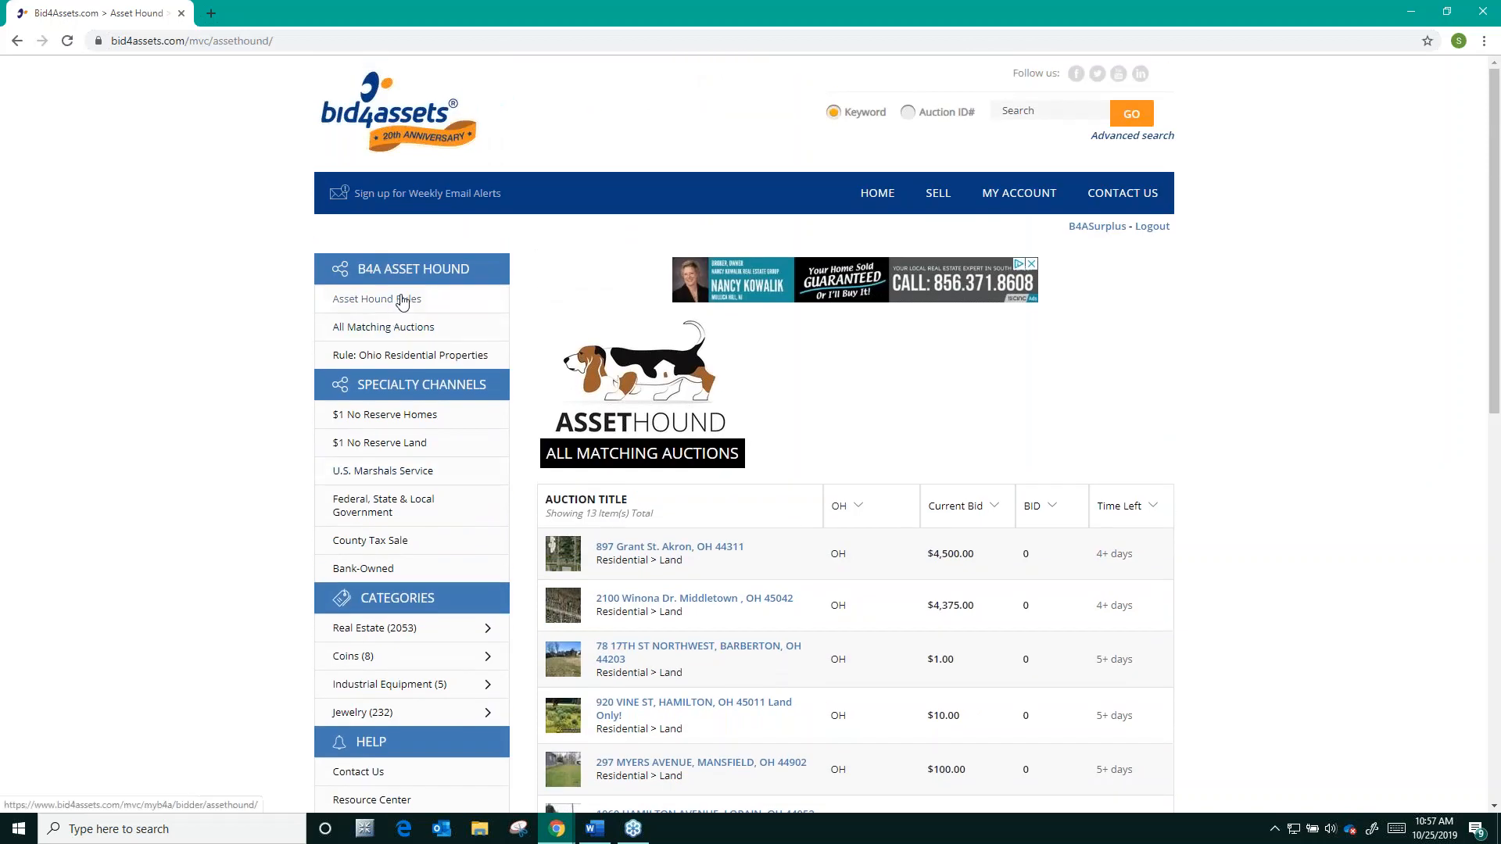
# Return to the Asset Hound rules list and switch to the Outlook window with the Asset Hound property picks email.
pyautogui.click(401, 300)
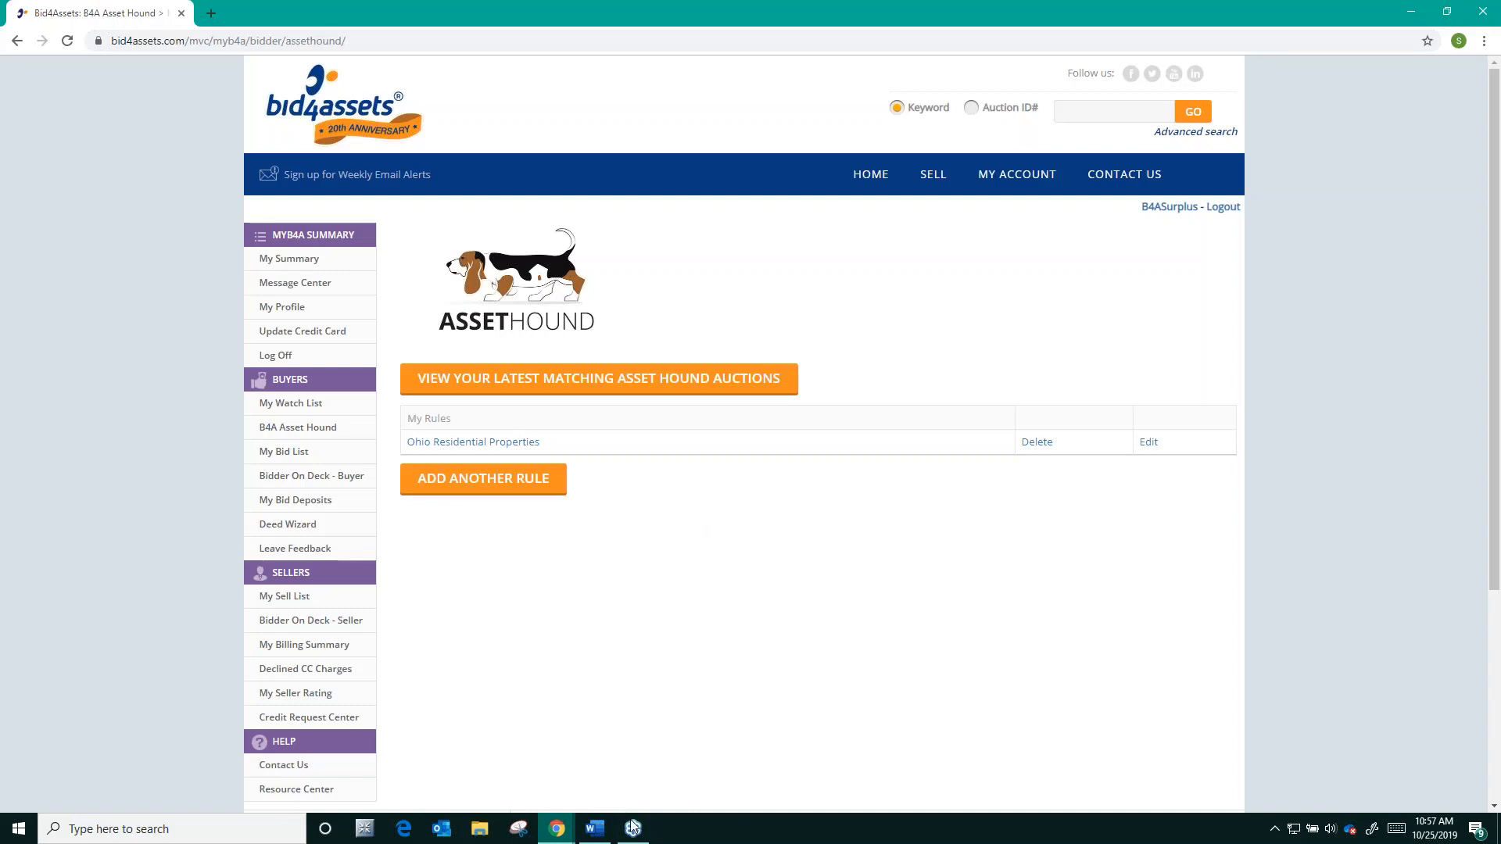
pyautogui.moveTo(559, 828)
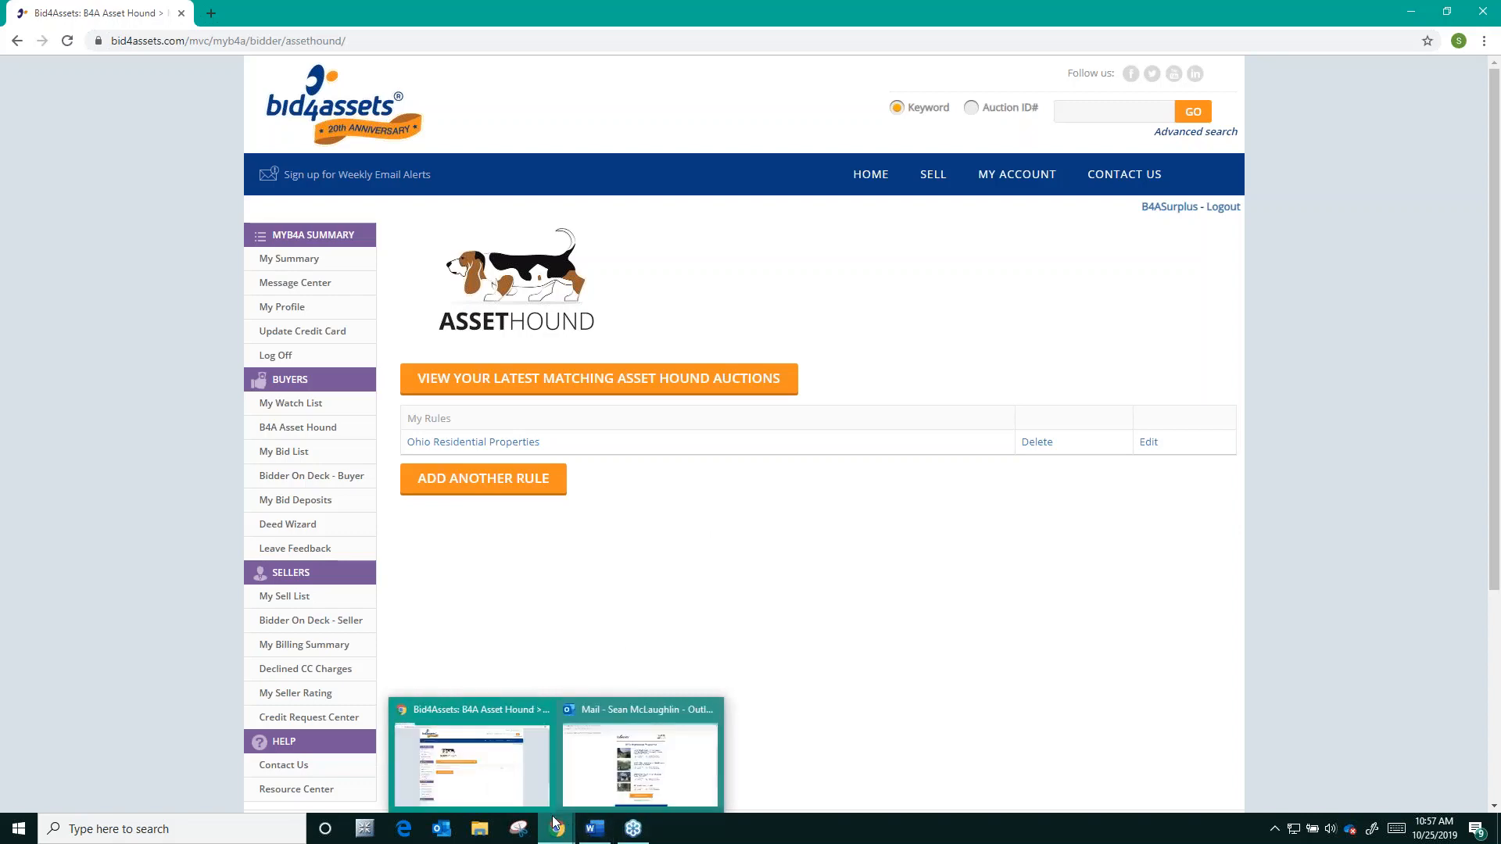
pyautogui.click(603, 774)
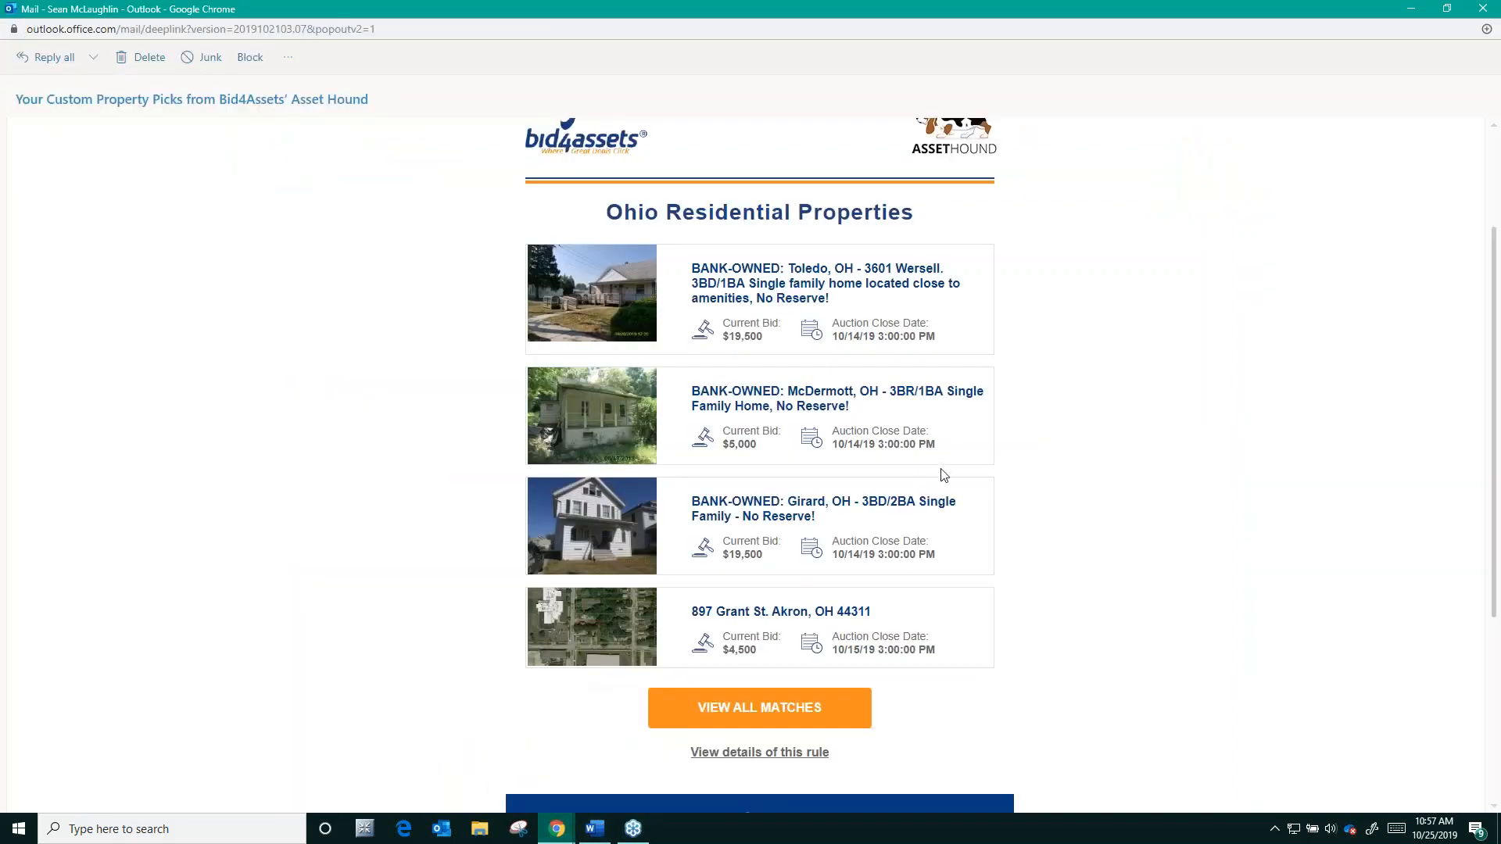